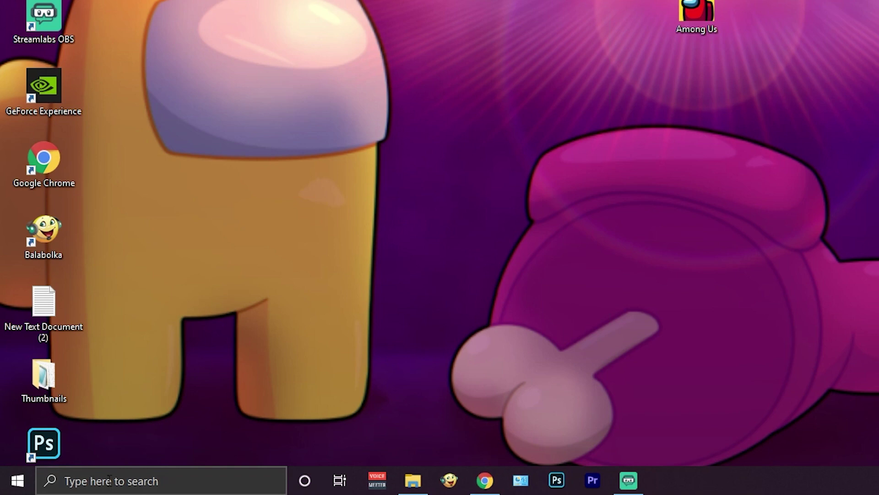
# Open the Game Mode settings page from taskbar search, with Game Mode switched on
pyautogui.click(111, 482)
pyautogui.write('game m')
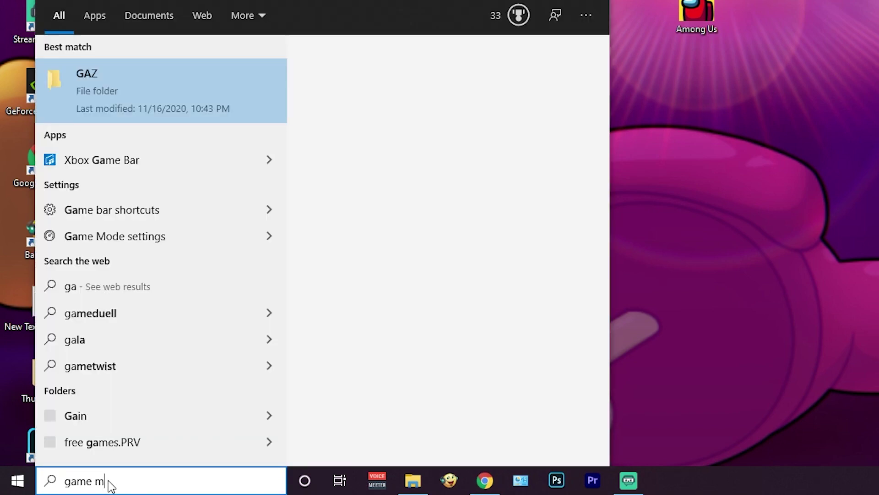
pyautogui.write('o')
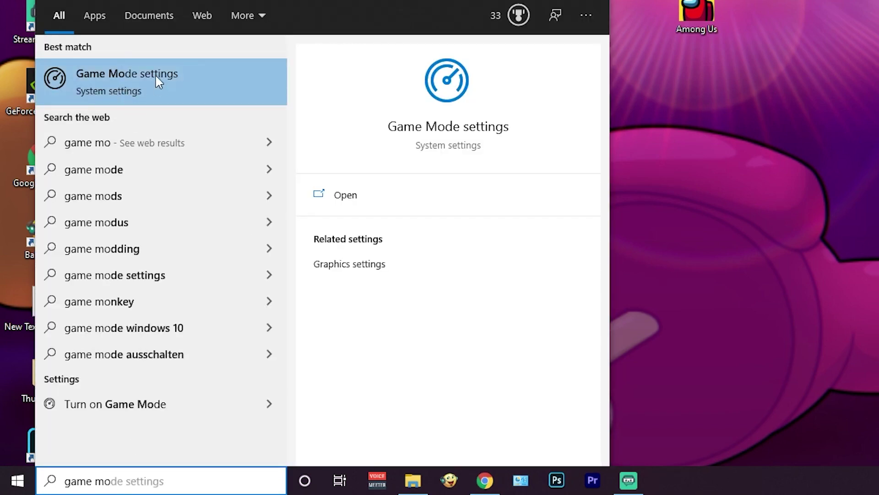
pyautogui.click(151, 74)
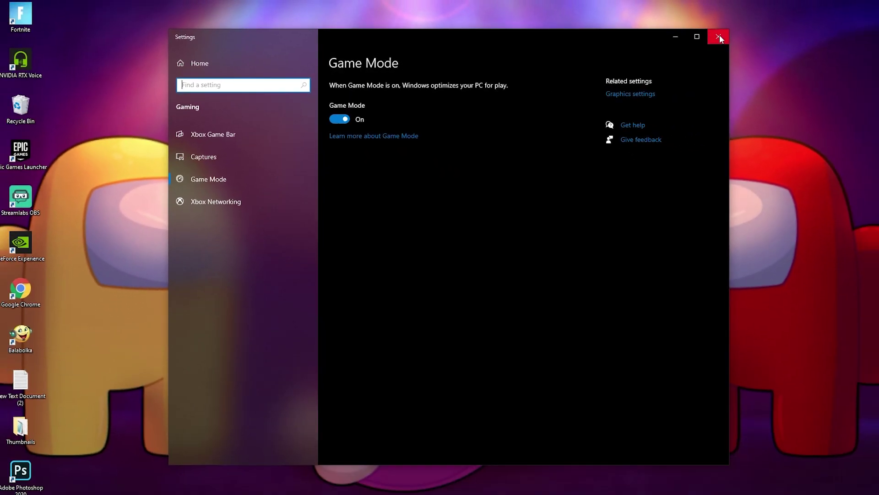
# Close Game Mode settings and open the Graphics settings page from search
pyautogui.click(713, 36)
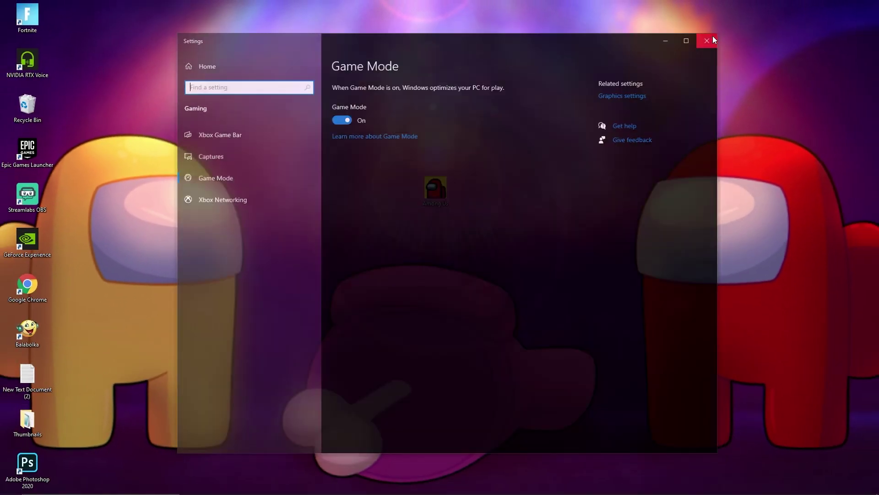
pyautogui.click(82, 485)
pyautogui.write('gra')
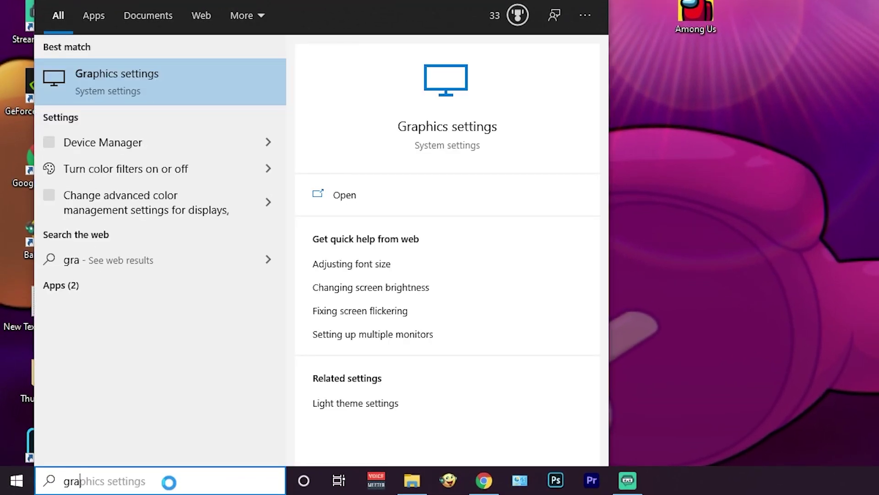
pyautogui.write('p')
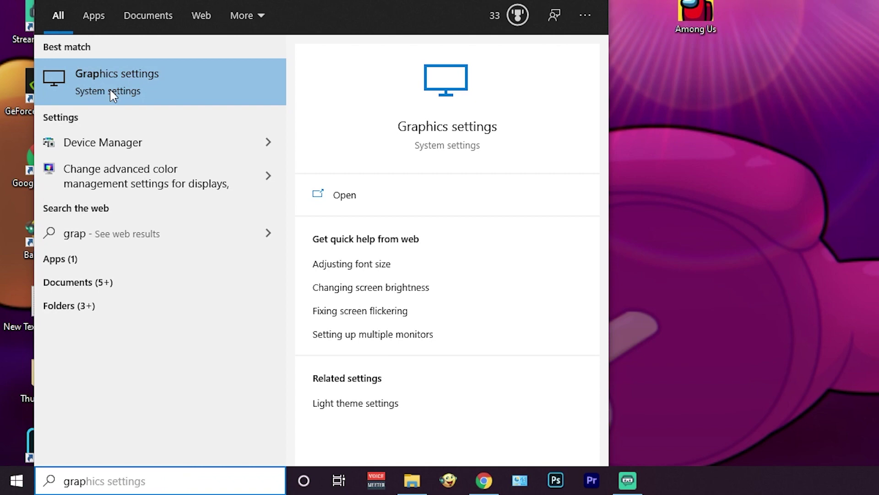
pyautogui.click(139, 87)
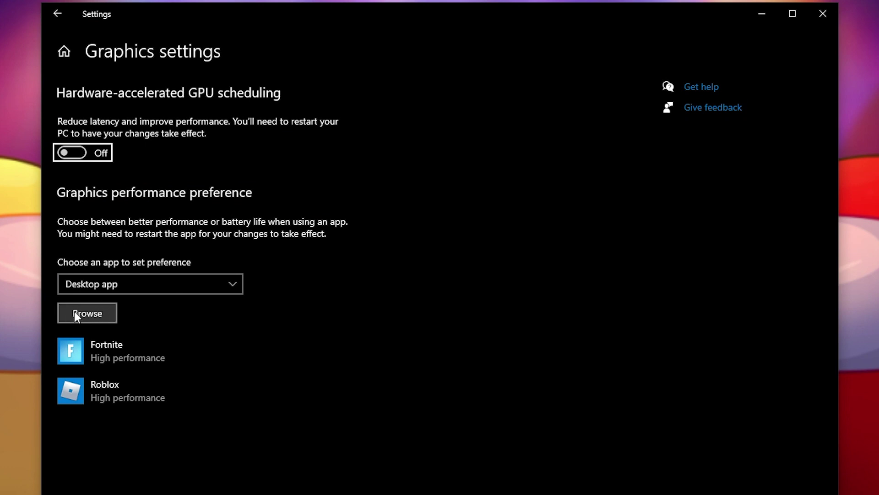
# Add Among Us with a High performance graphics preference, save, and close Settings
pyautogui.click(96, 314)
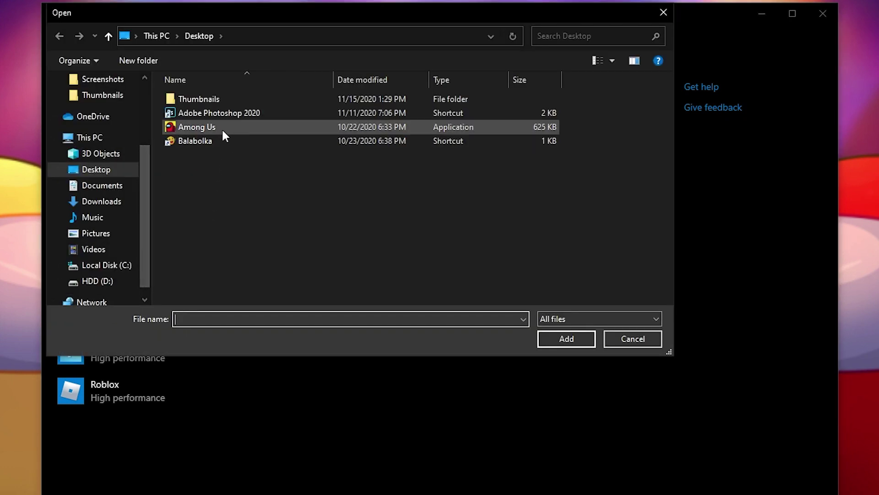
pyautogui.click(206, 127)
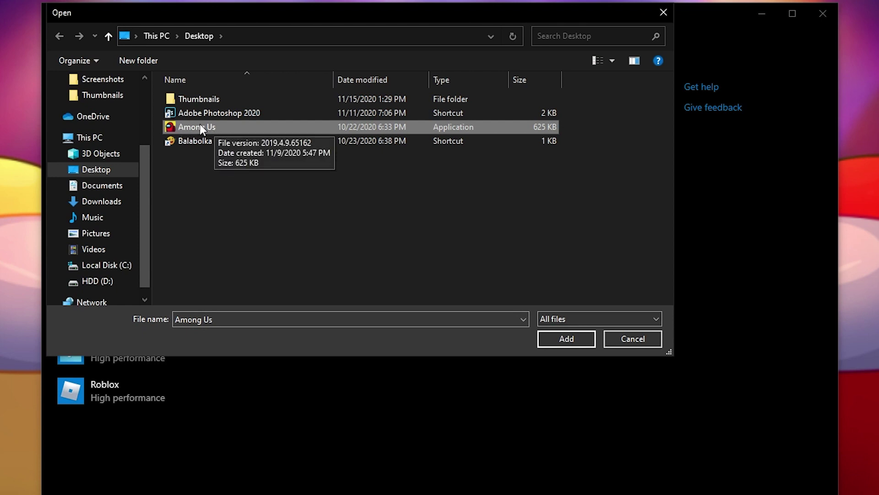
pyautogui.click(567, 339)
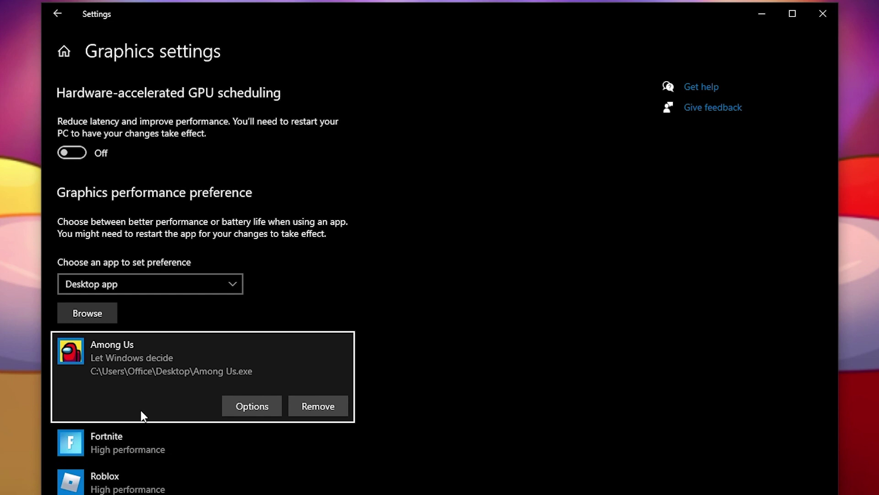
pyautogui.click(253, 406)
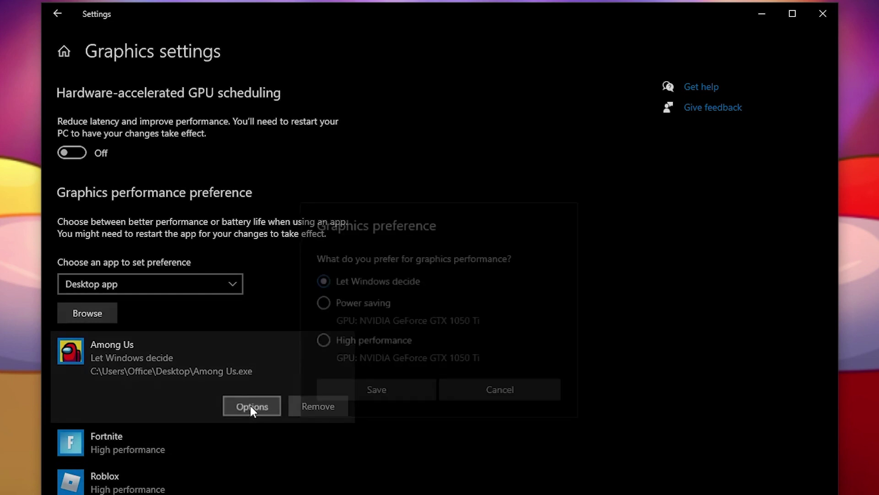
pyautogui.click(334, 337)
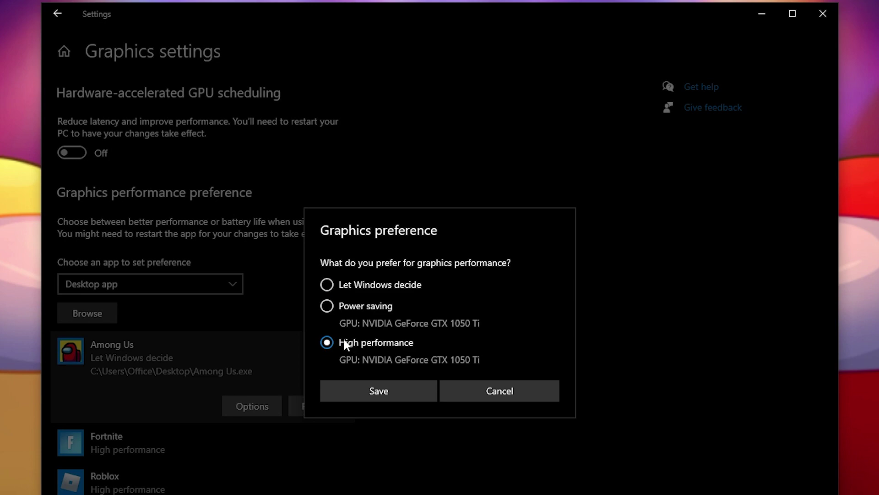
pyautogui.click(378, 393)
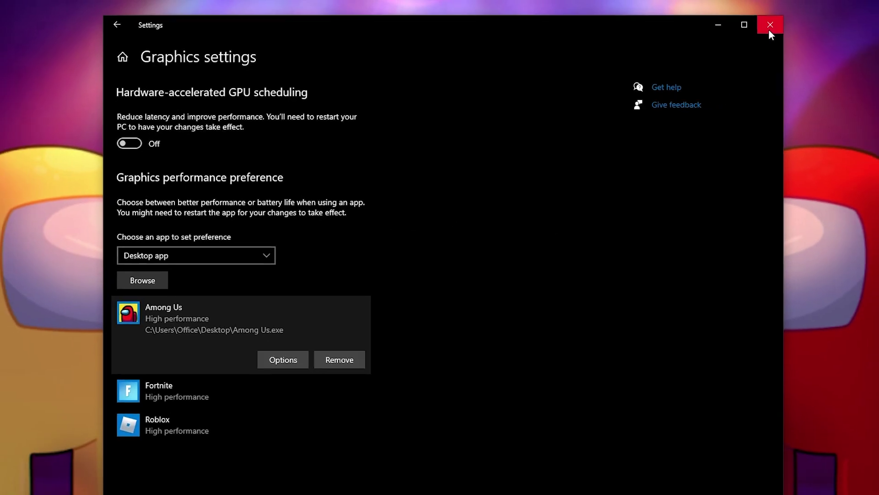
pyautogui.click(770, 26)
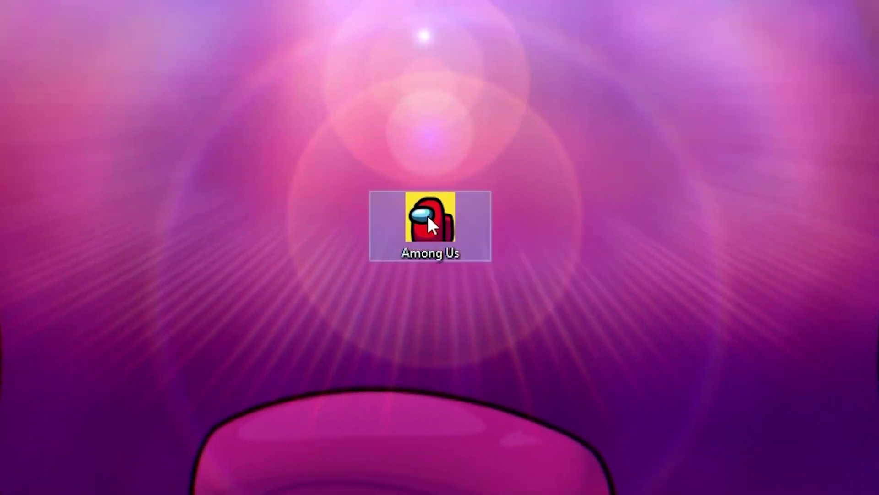
# Disable fullscreen optimizations in the Among Us file's Compatibility properties
pyautogui.rightClick(428, 215)
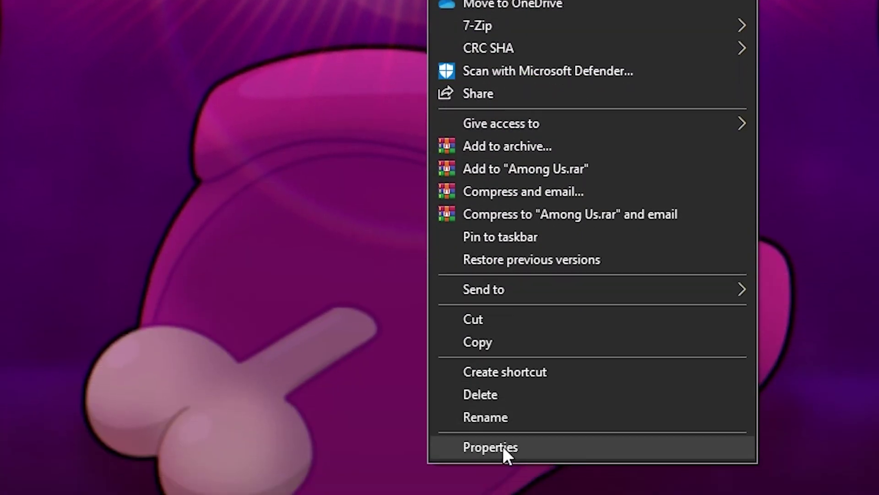
pyautogui.click(503, 446)
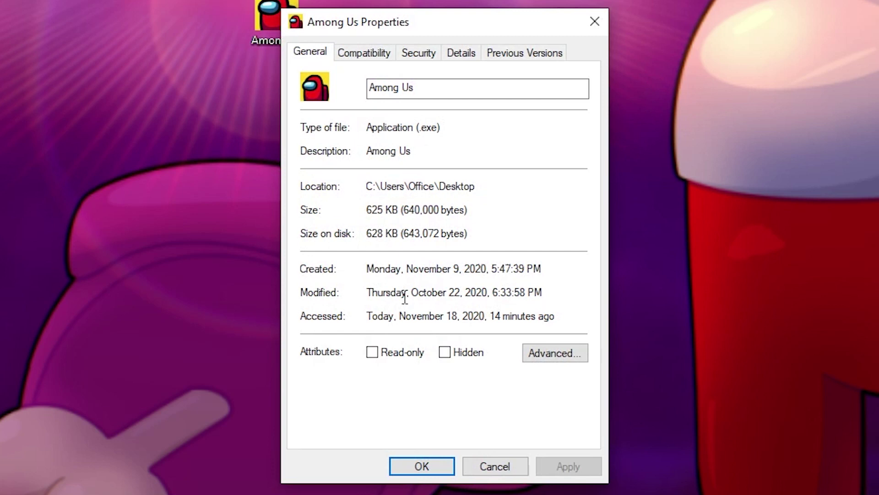
pyautogui.click(373, 53)
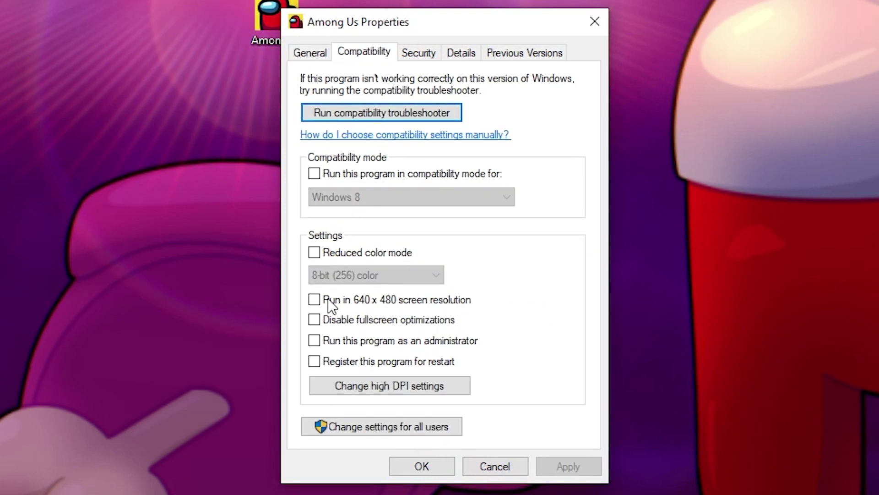
pyautogui.click(315, 320)
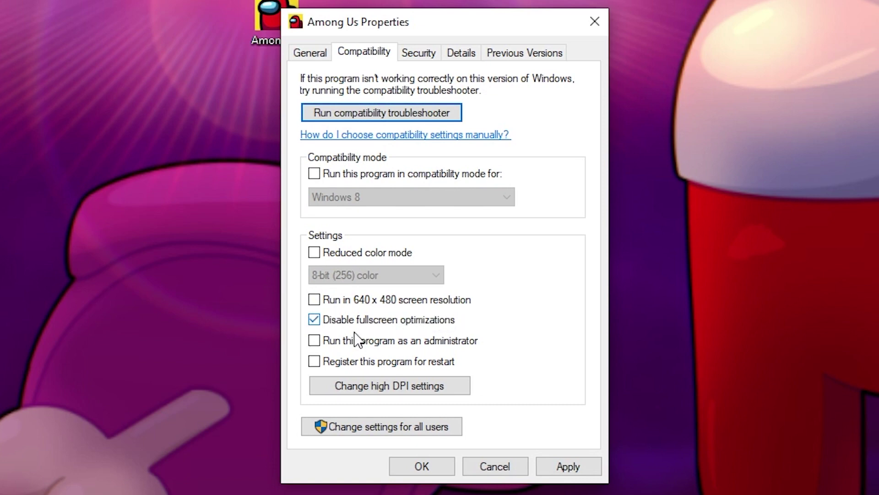
# Override high DPI scaling behavior for Among Us and apply the compatibility changes
pyautogui.click(389, 392)
pyautogui.click(367, 370)
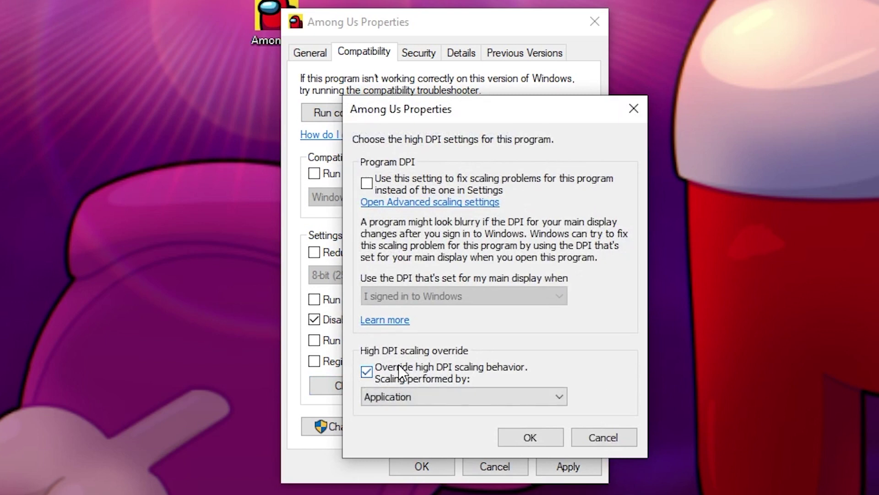
pyautogui.click(530, 437)
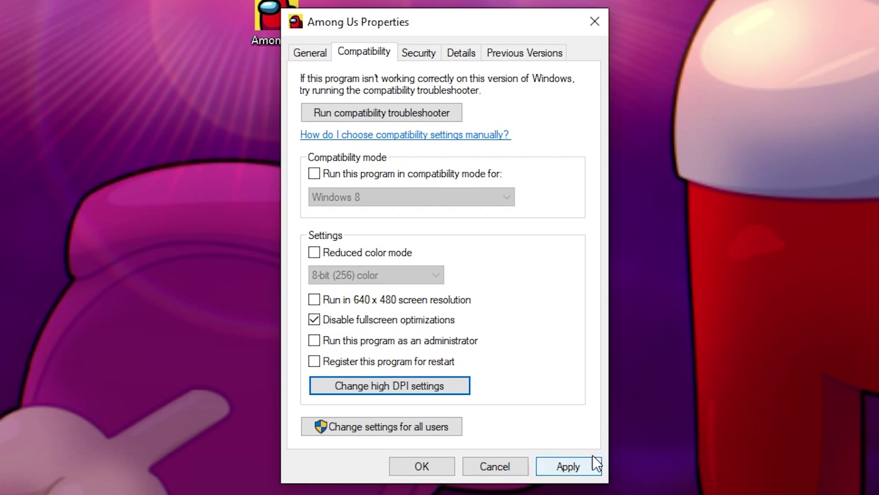
pyautogui.click(572, 471)
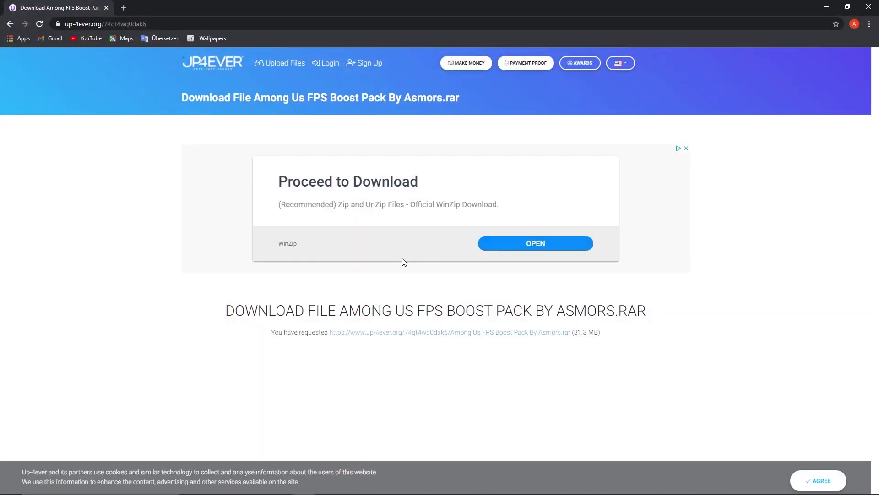
pyautogui.scroll(-4, 439, 268)
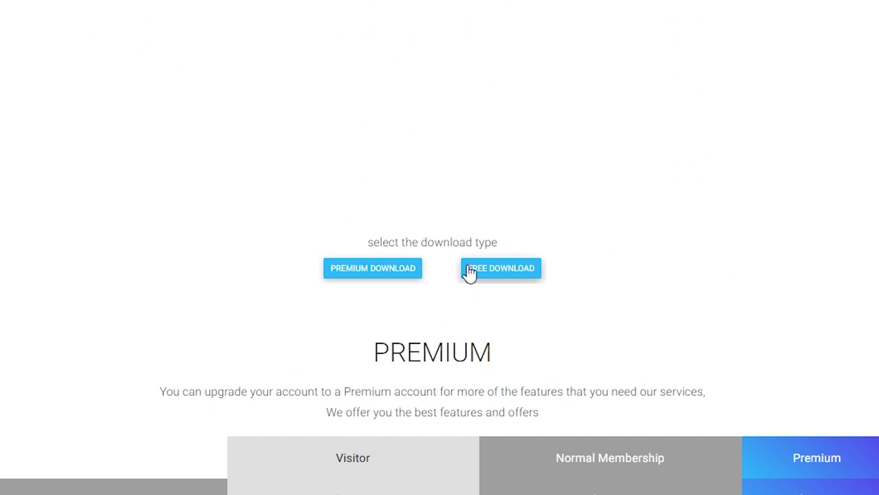
# Request the Among Us FPS Boost Pack By Asmors.rar free download, passing the robot check
pyautogui.click(499, 271)
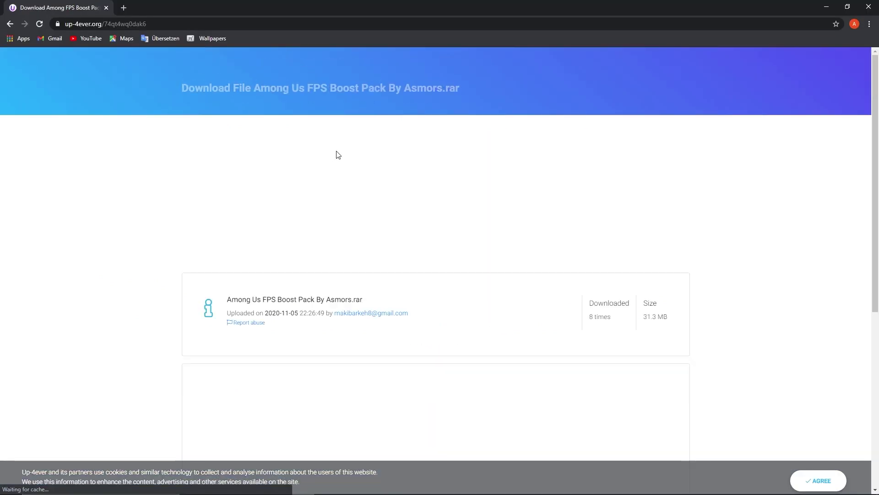
pyautogui.scroll(-5, 500, 264)
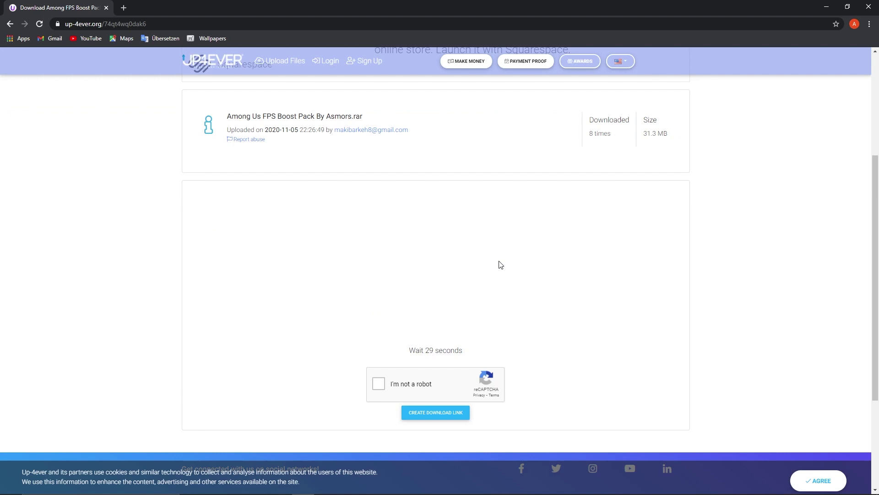
pyautogui.scroll(-3, 500, 265)
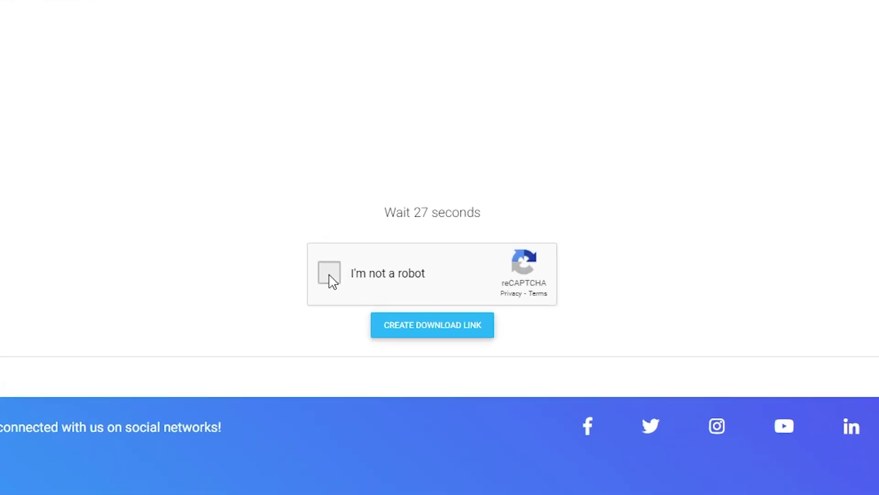
pyautogui.click(328, 275)
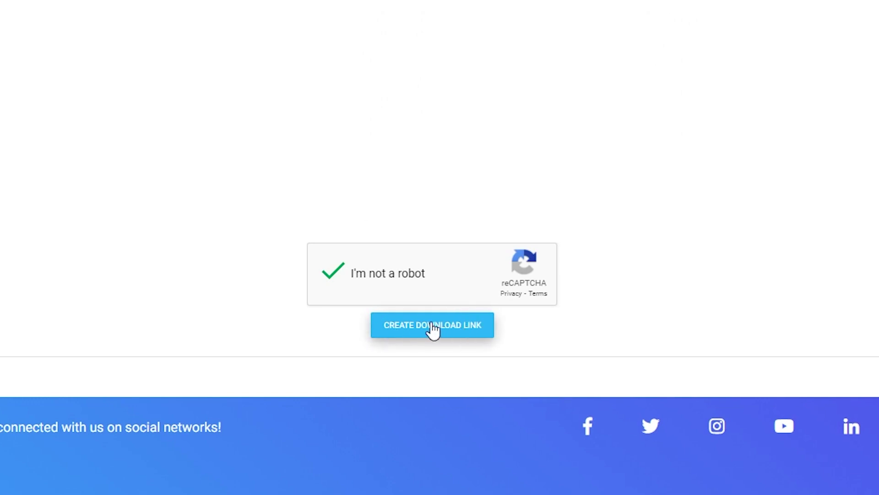
pyautogui.click(412, 330)
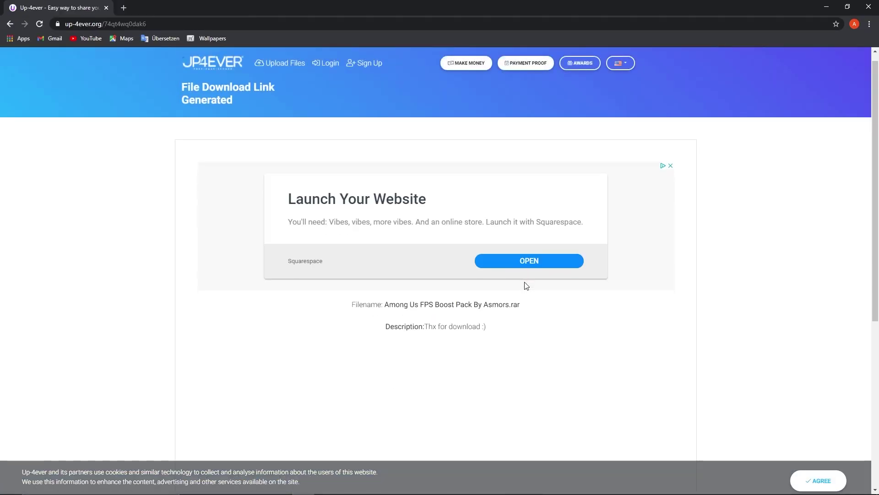
pyautogui.scroll(-3, 529, 285)
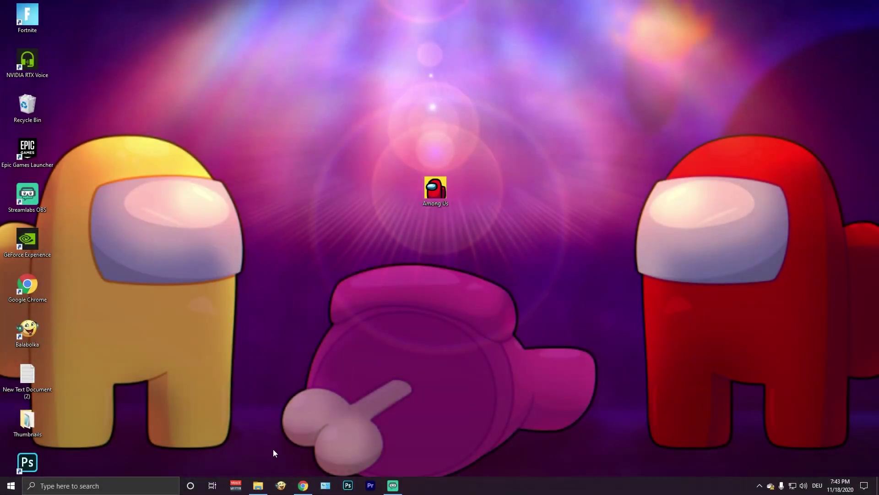
# Extract the downloaded boost pack archive into the Downloads folder
pyautogui.click(260, 486)
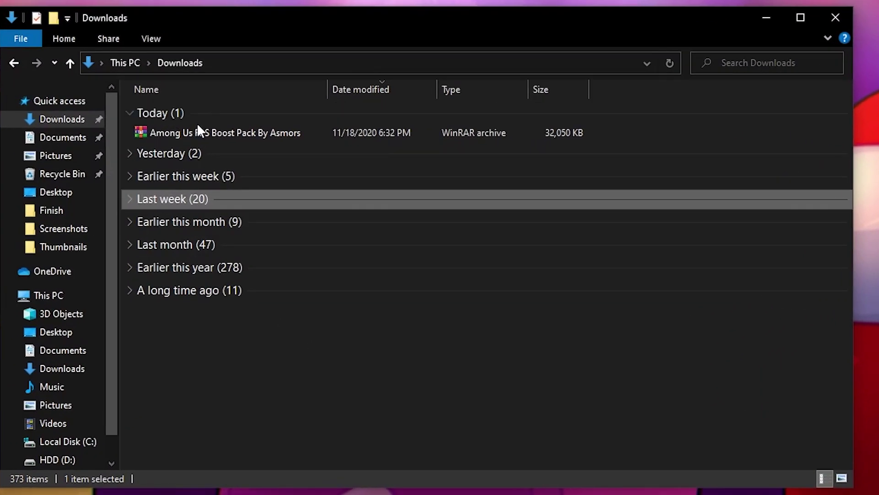
pyautogui.click(222, 132)
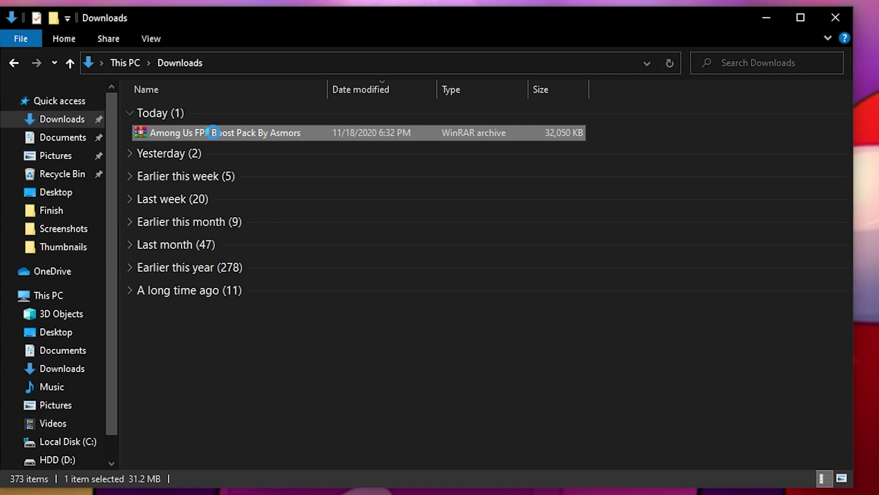
pyautogui.rightClick(213, 132)
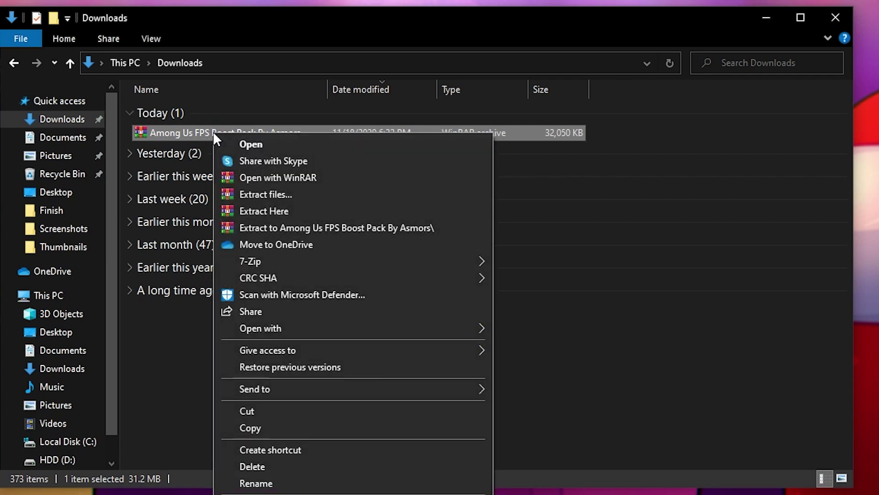
pyautogui.click(266, 195)
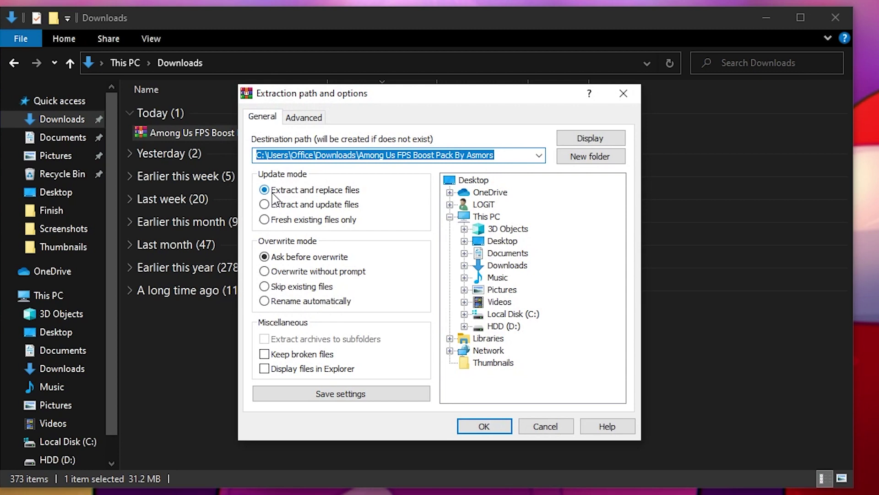
pyautogui.click(485, 427)
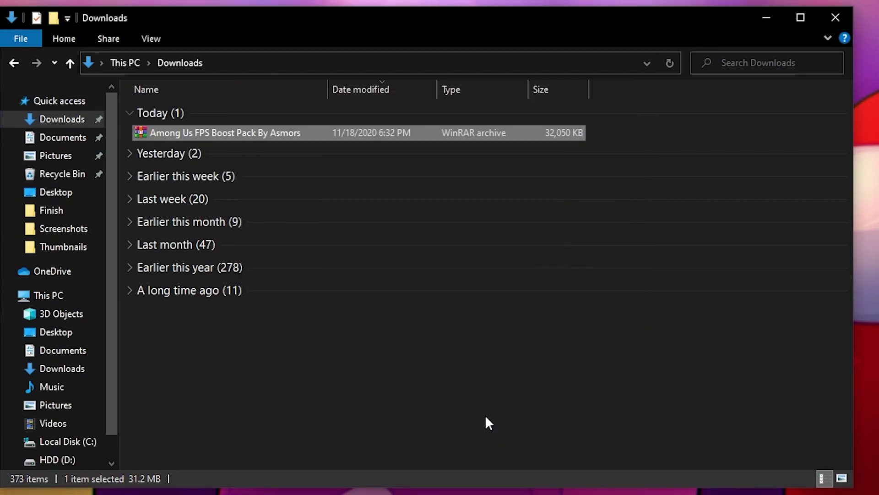
# Open the nested Among Us FPS Boost Pack folders
pyautogui.click(206, 149)
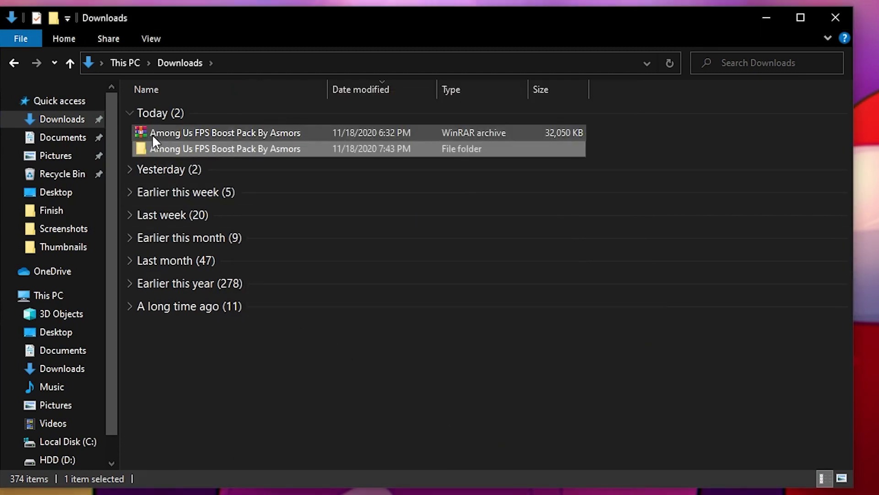
pyautogui.doubleClick(183, 147)
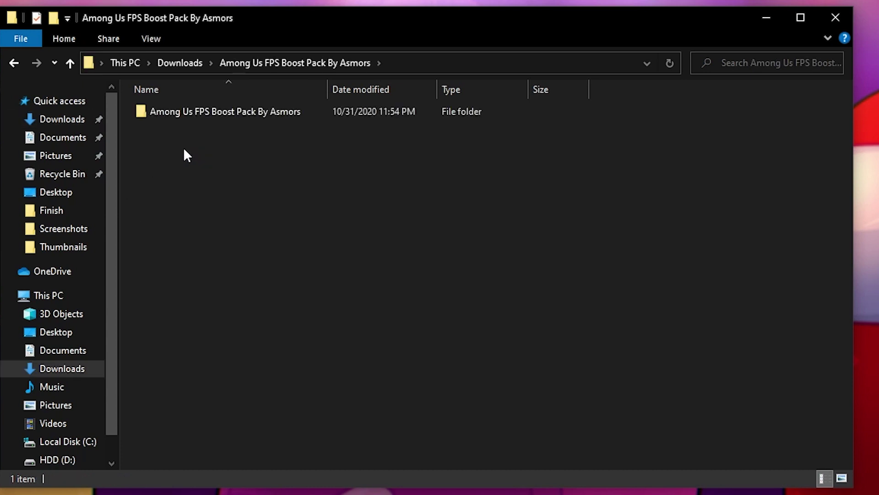
pyautogui.click(193, 112)
pyautogui.doubleClick(193, 108)
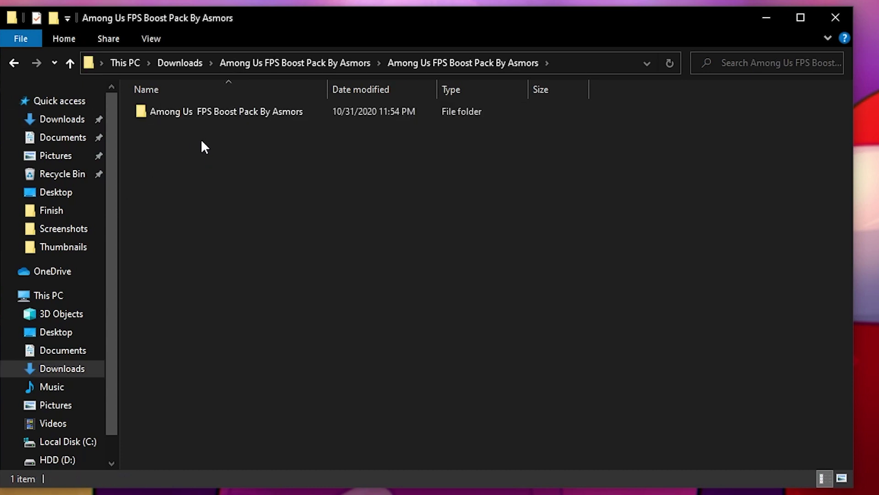
pyautogui.doubleClick(201, 109)
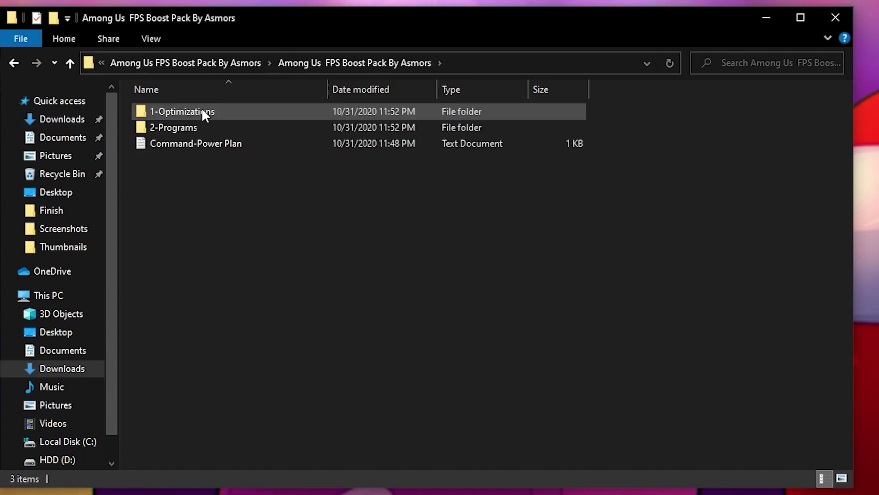
# Open the Command-Power Plan note and copy its powercfg command line
pyautogui.click(212, 141)
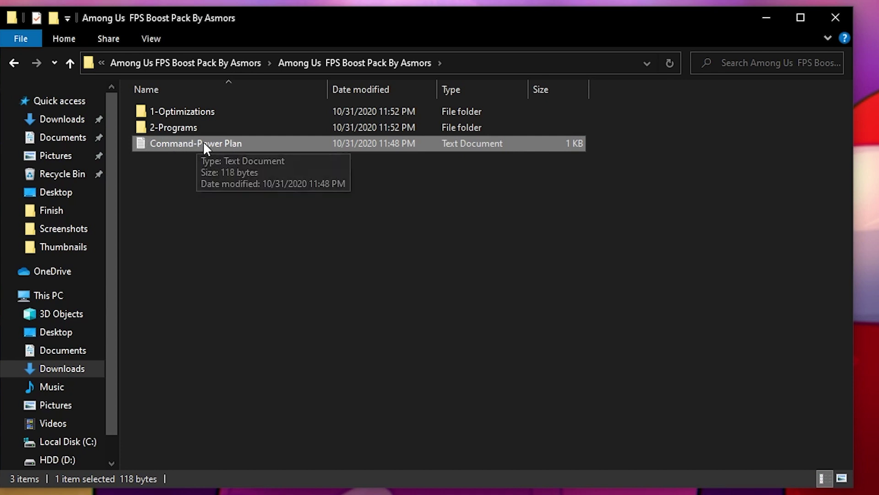
pyautogui.doubleClick(203, 143)
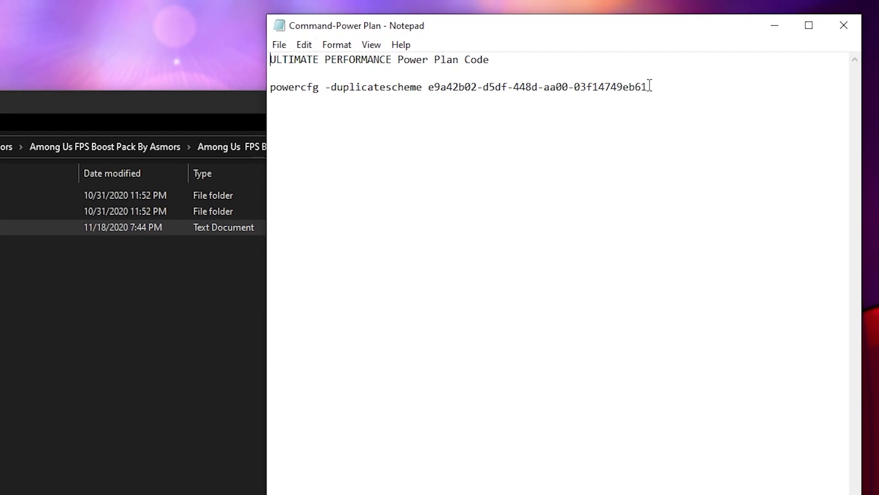
pyautogui.moveTo(651, 86); pyautogui.dragTo(282, 92)
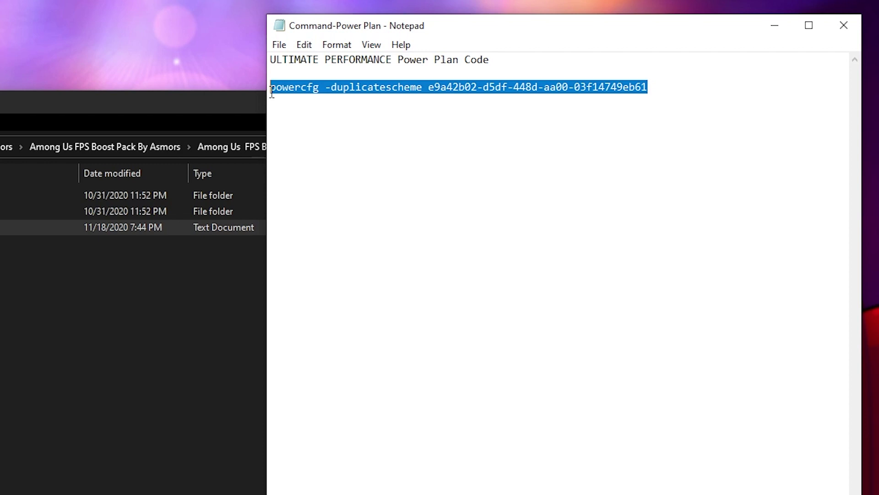
pyautogui.rightClick(357, 89)
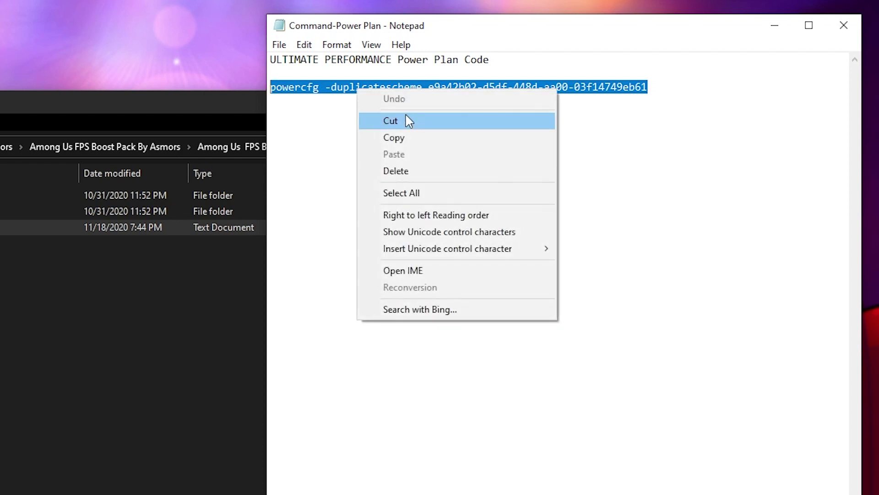
pyautogui.click(395, 138)
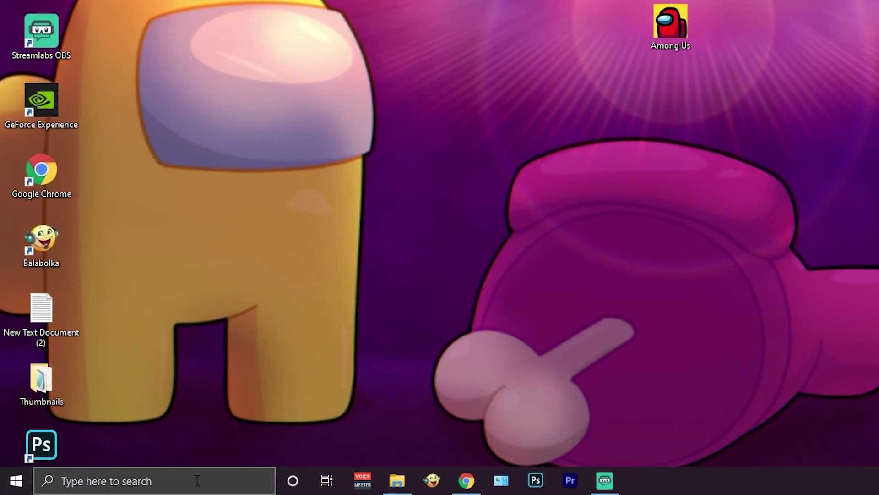
# Find Command Prompt via search (cmd) and run it as administrator
pyautogui.click(103, 485)
pyautogui.write('cmd')
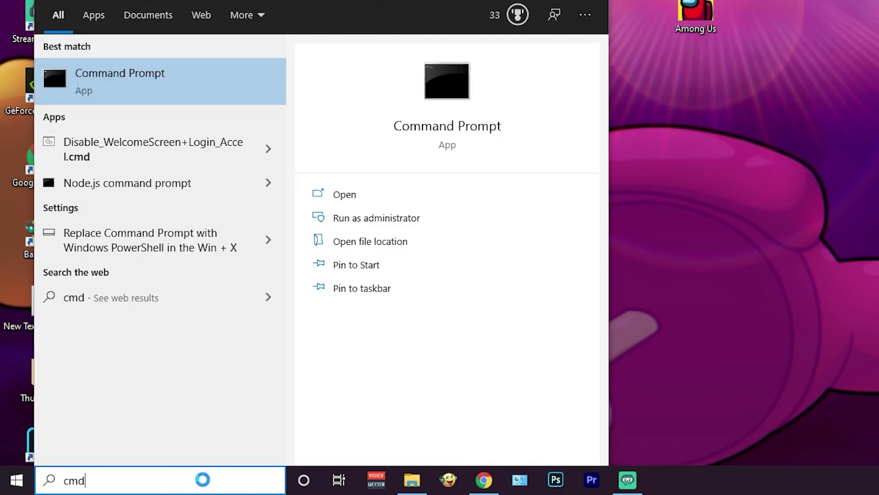
pyautogui.rightClick(134, 74)
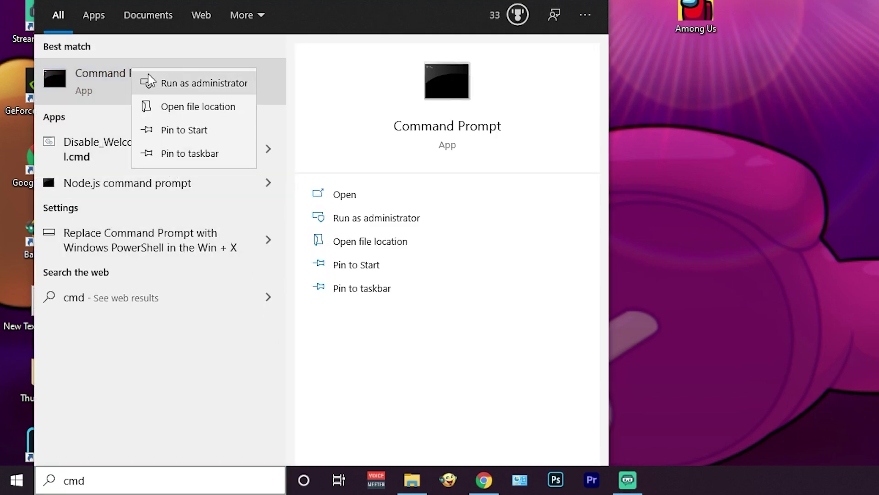
pyautogui.click(204, 83)
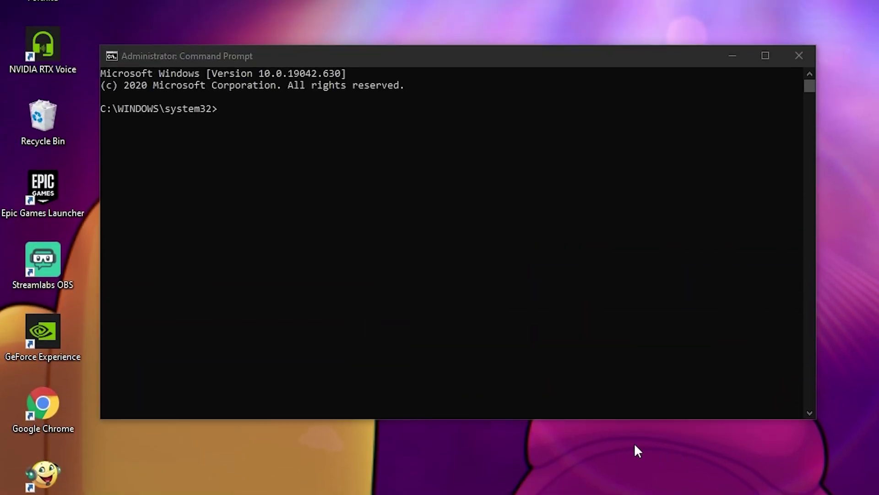
# Paste and run the powercfg -duplicatescheme command, then select the Ultimate Performance output
pyautogui.rightClick(228, 103)
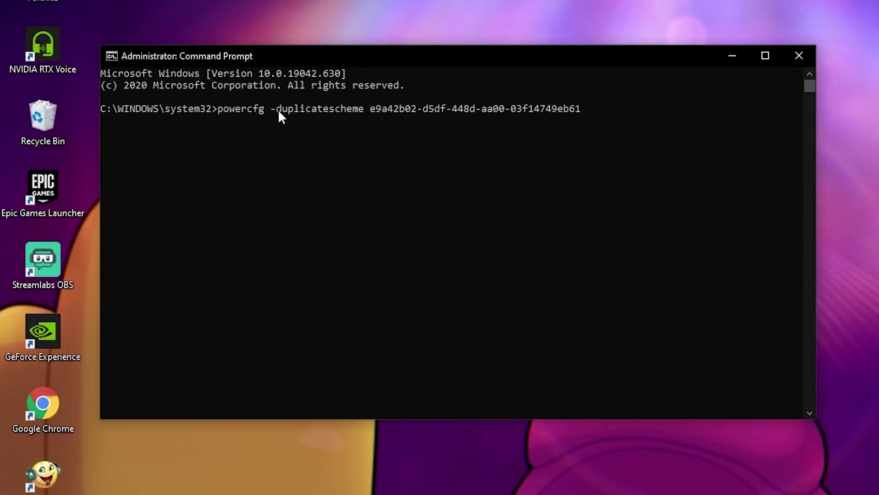
pyautogui.press('Return')
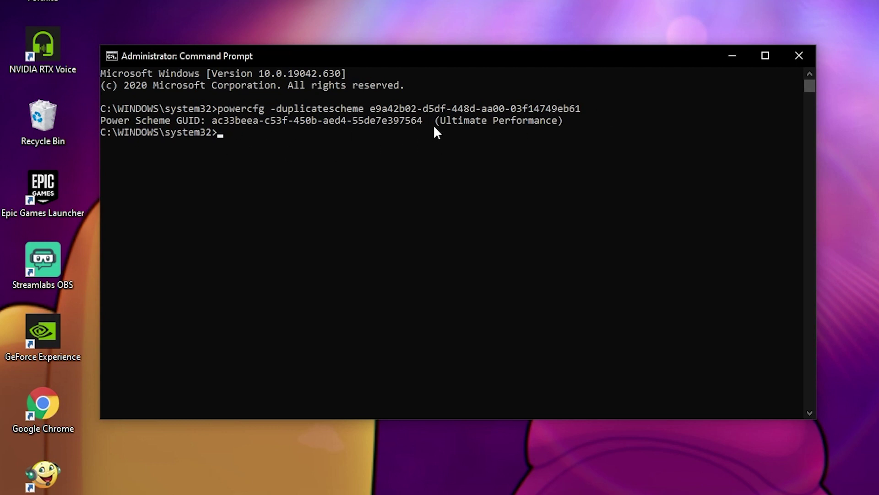
pyautogui.moveTo(435, 121); pyautogui.dragTo(573, 123)
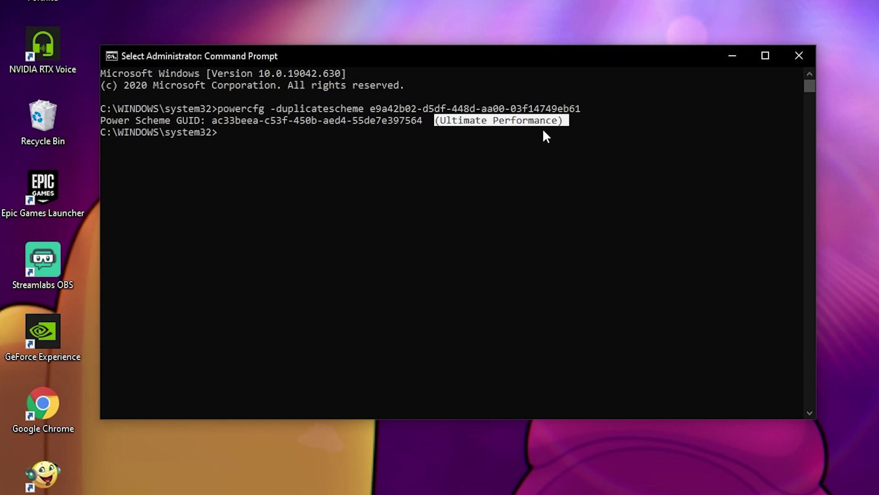
# Close Command Prompt and open Choose a power plan from Windows search
pyautogui.click(797, 54)
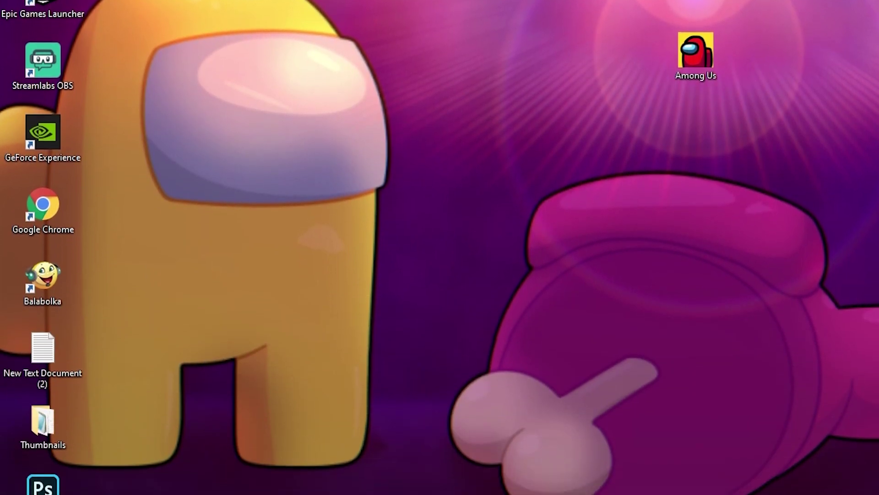
pyautogui.click(168, 485)
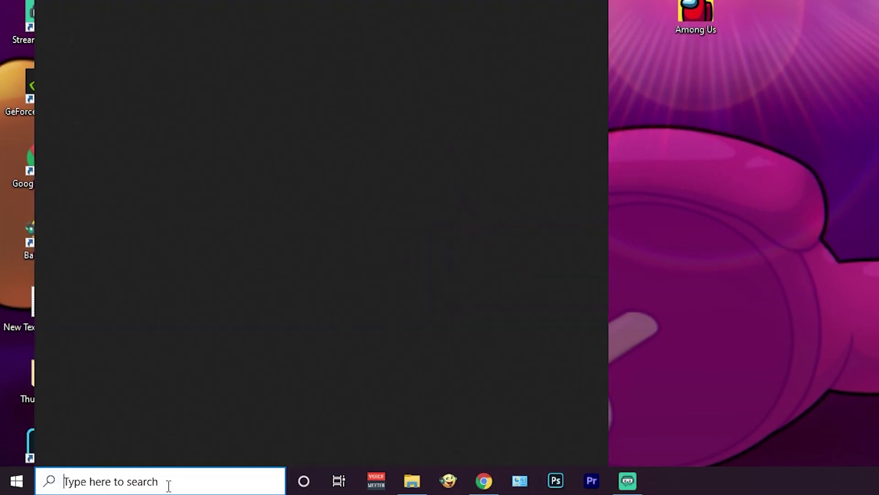
pyautogui.write('choos')
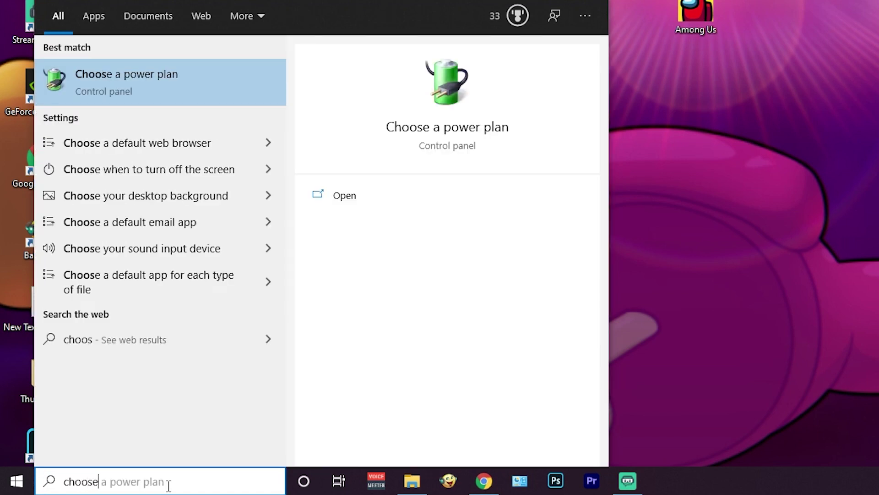
pyautogui.write('e')
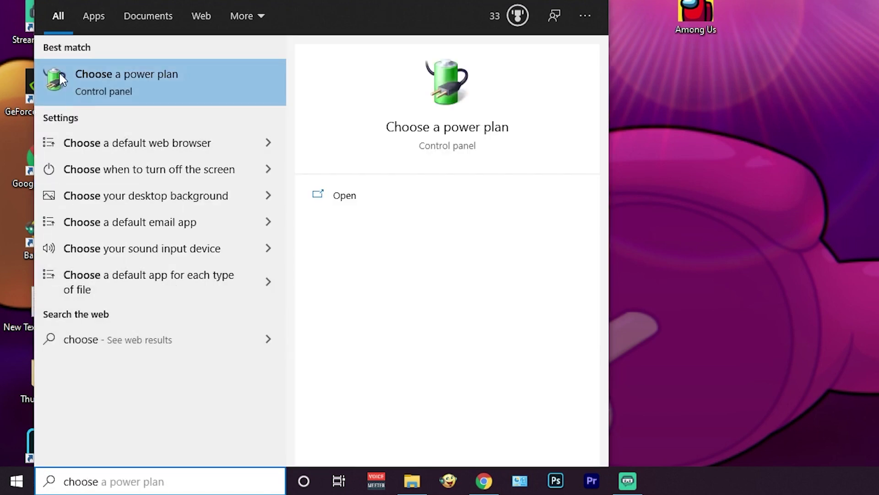
pyautogui.click(115, 81)
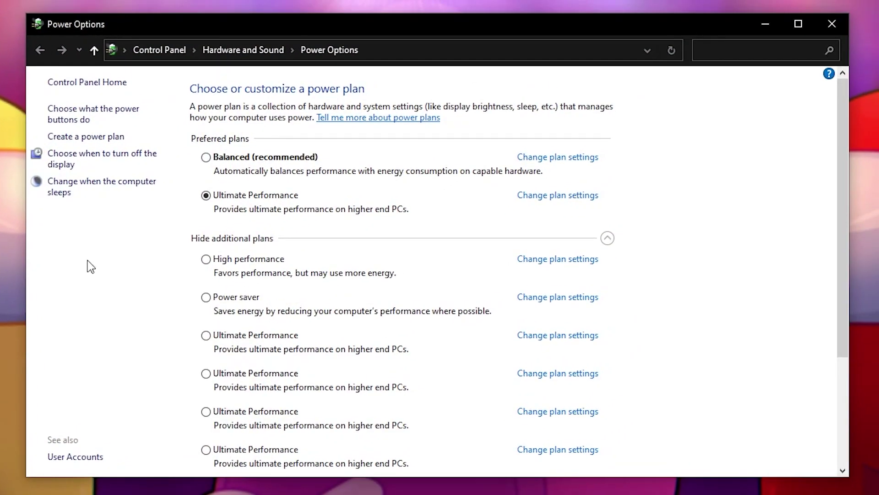
pyautogui.scroll(-3, 609, 243)
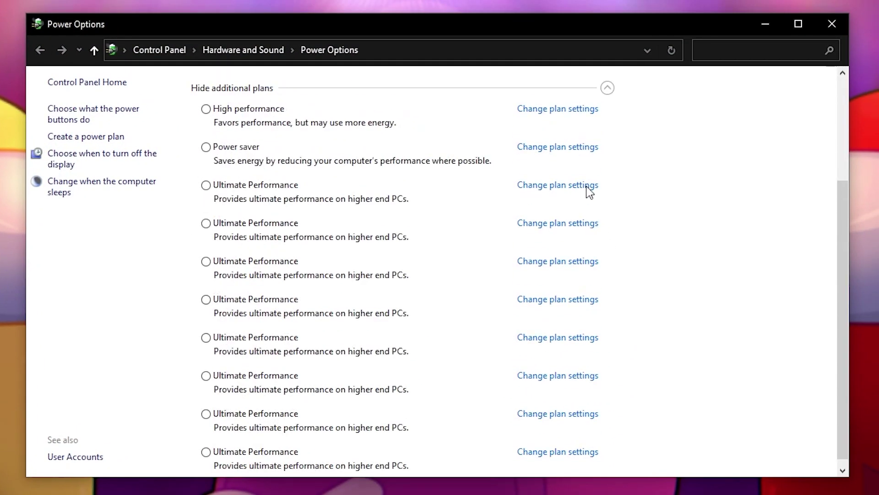
pyautogui.scroll(-1, 305, 337)
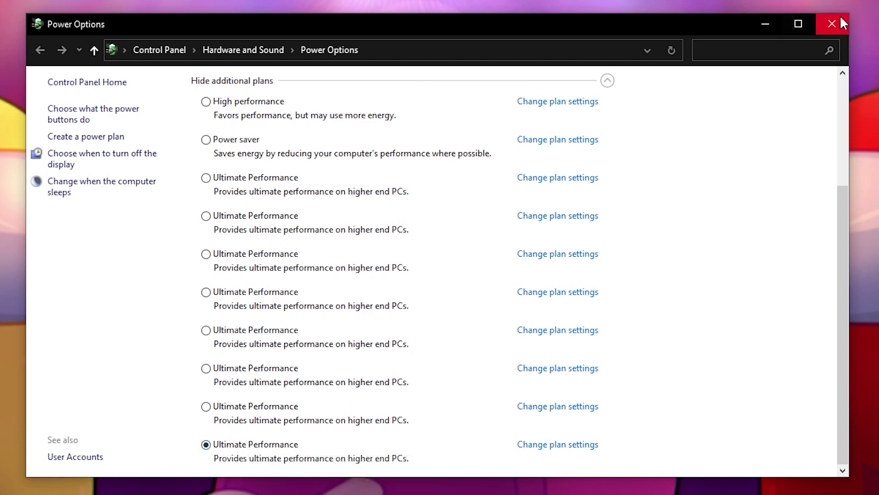
# Close Power Options with the newest Ultimate Performance plan active
pyautogui.click(829, 24)
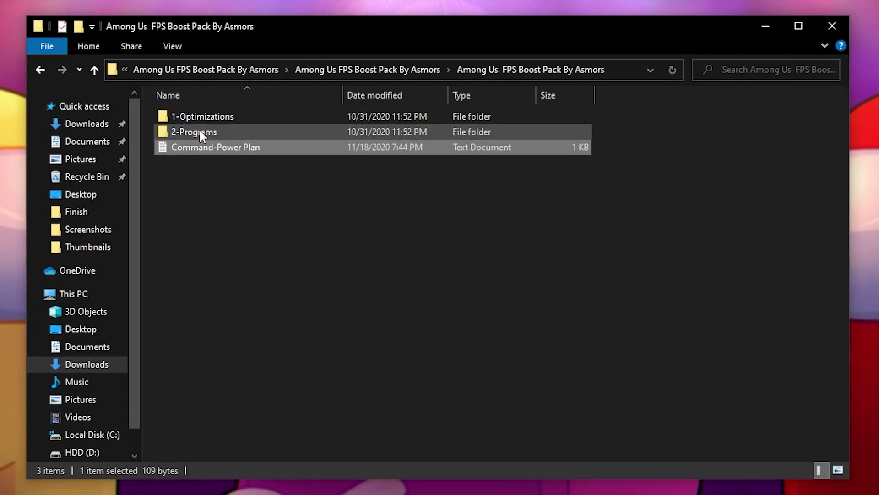
# Open 1-Optimizations > Among Us Priority and merge the High Priority registry file
pyautogui.doubleClick(221, 112)
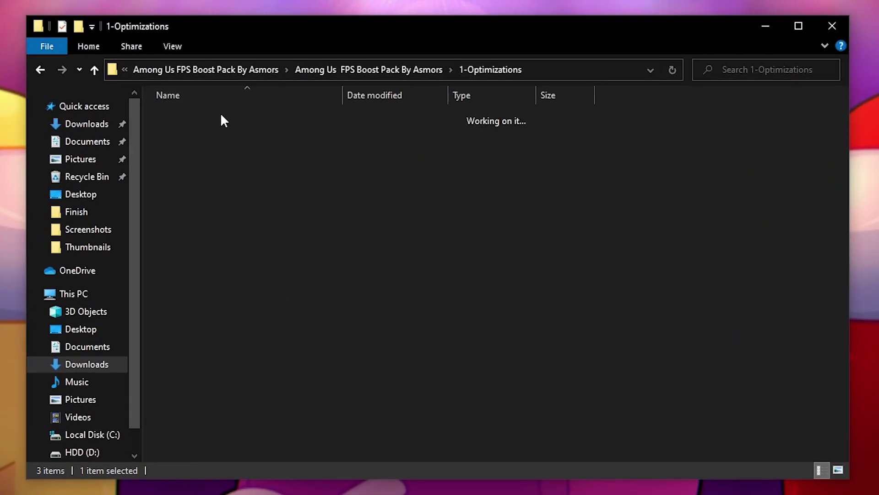
pyautogui.click(221, 116)
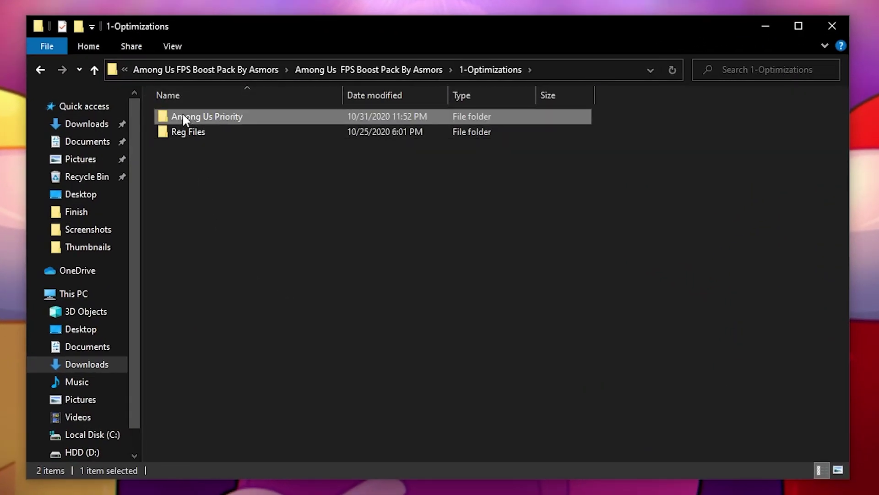
pyautogui.doubleClick(207, 116)
pyautogui.doubleClick(225, 116)
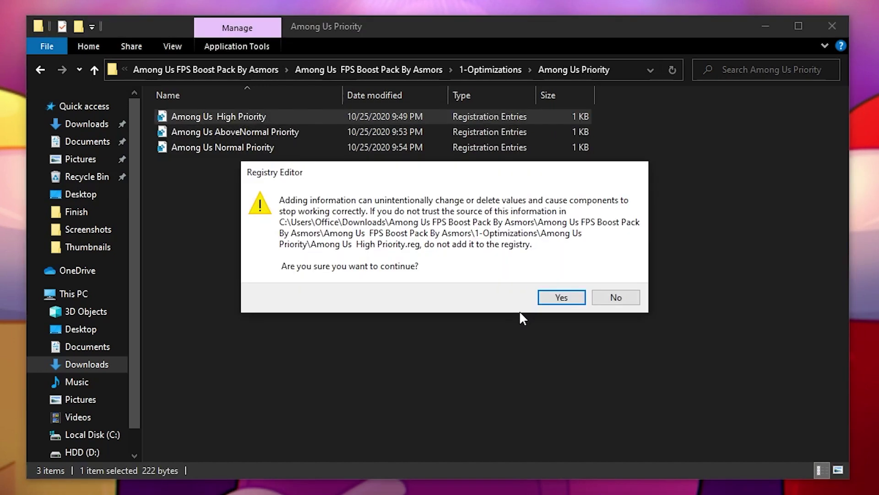
pyautogui.click(561, 297)
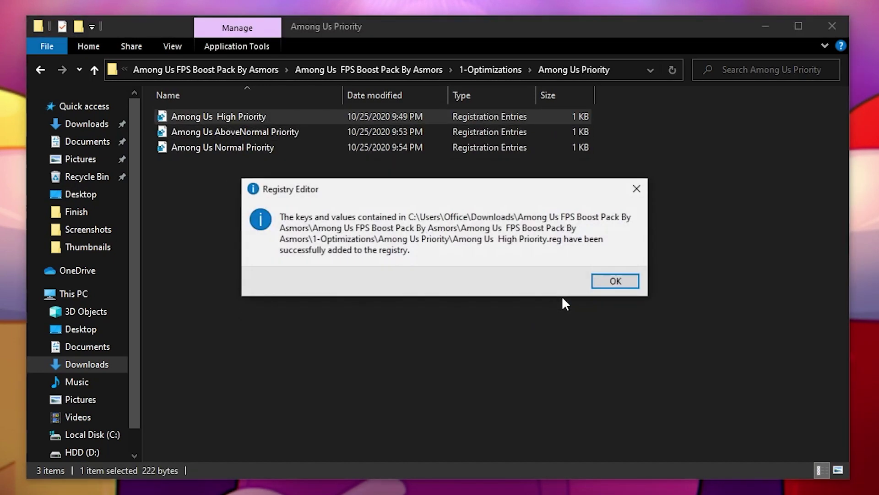
pyautogui.click(616, 282)
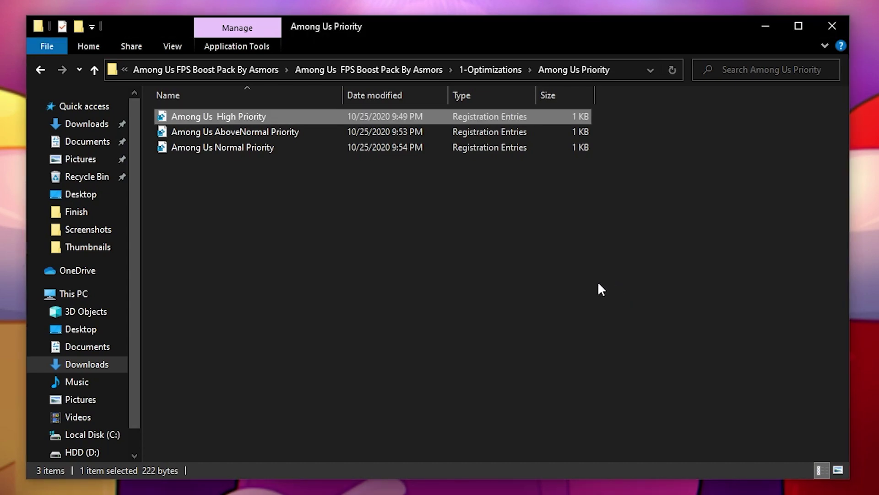
# Merge the AboveNormal and Normal Priority registry files, confirming each
pyautogui.click(216, 131)
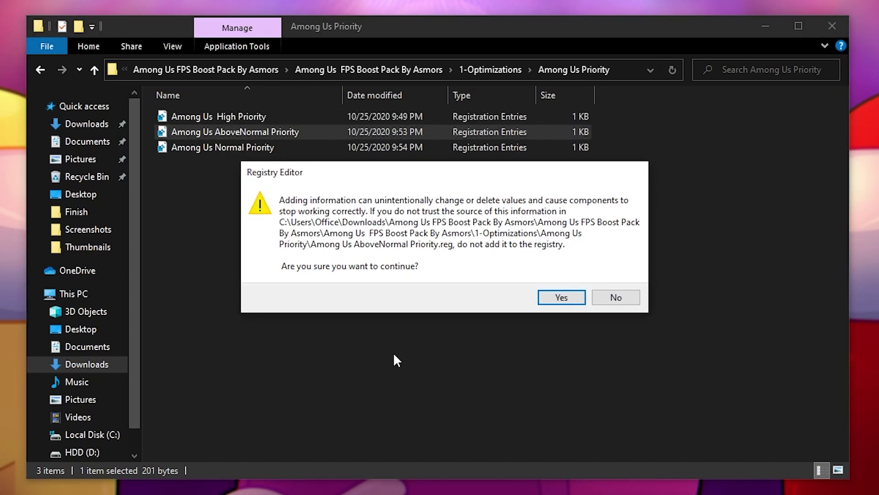
pyautogui.click(563, 296)
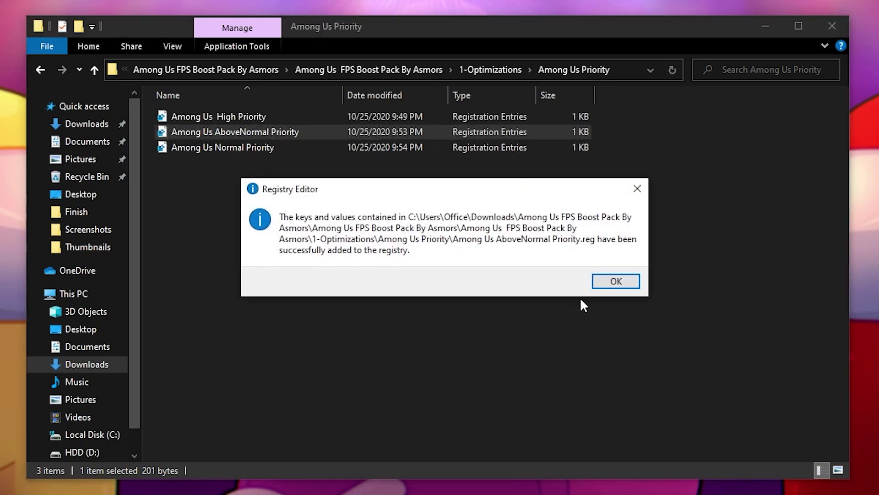
pyautogui.click(616, 281)
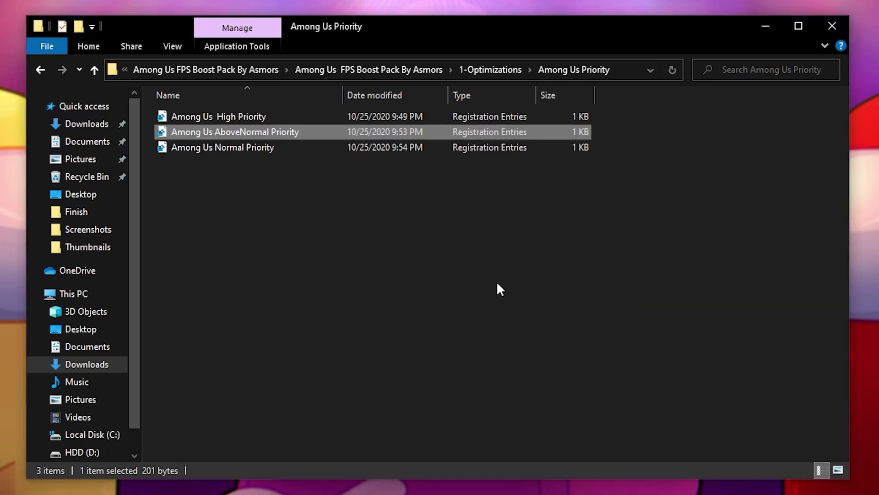
pyautogui.click(243, 147)
pyautogui.doubleClick(246, 147)
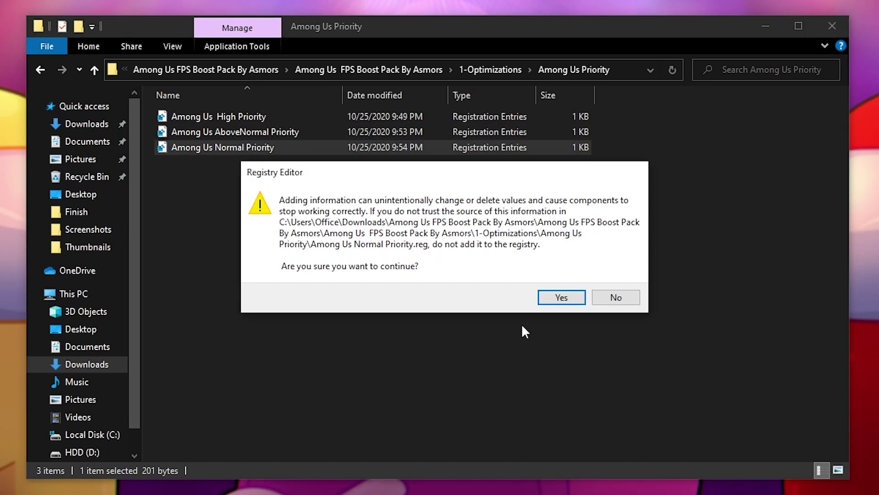
pyautogui.click(562, 297)
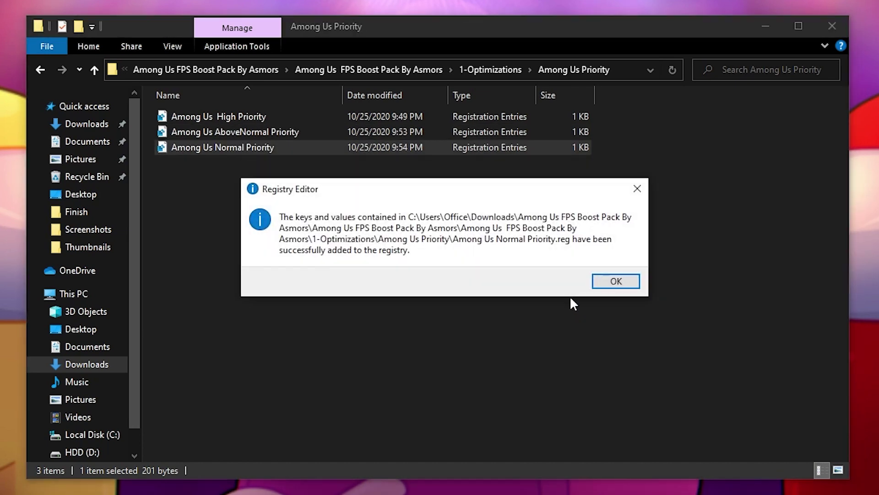
pyautogui.click(615, 280)
# Merge the Boost PC Responsiveness tweak from Reg Files, then go back to the boost pack folder
pyautogui.click(40, 70)
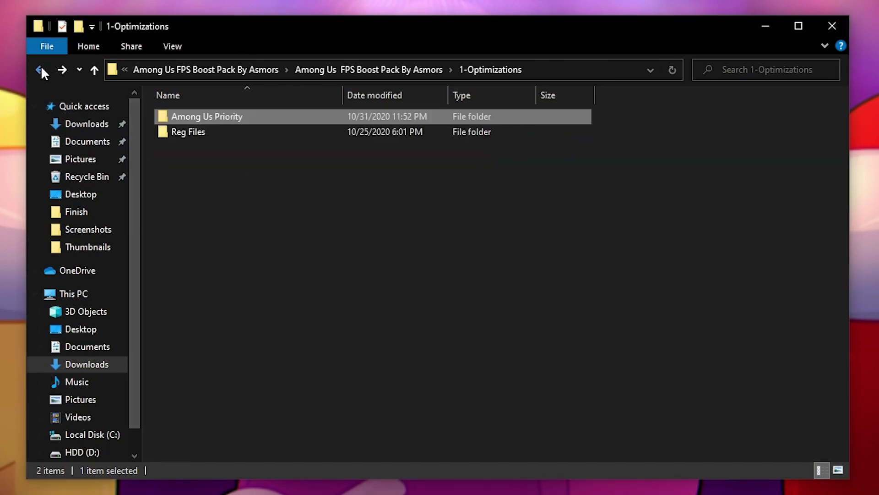
pyautogui.click(186, 131)
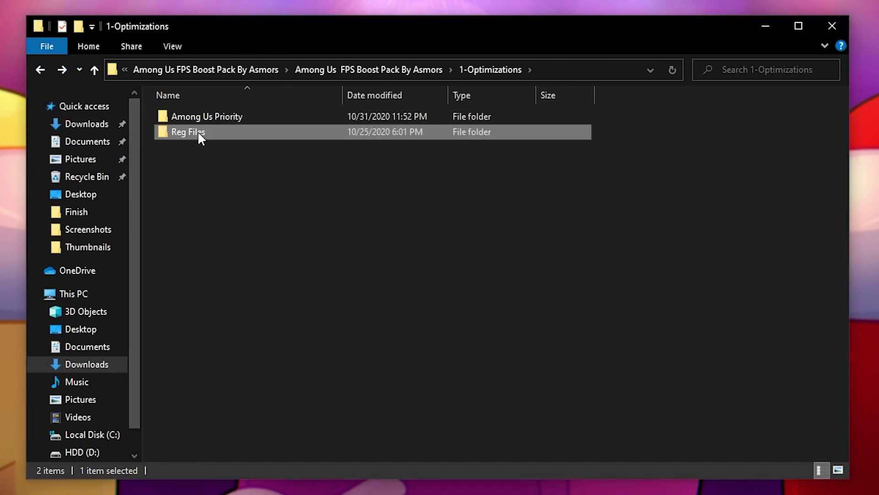
pyautogui.doubleClick(200, 131)
pyautogui.click(220, 116)
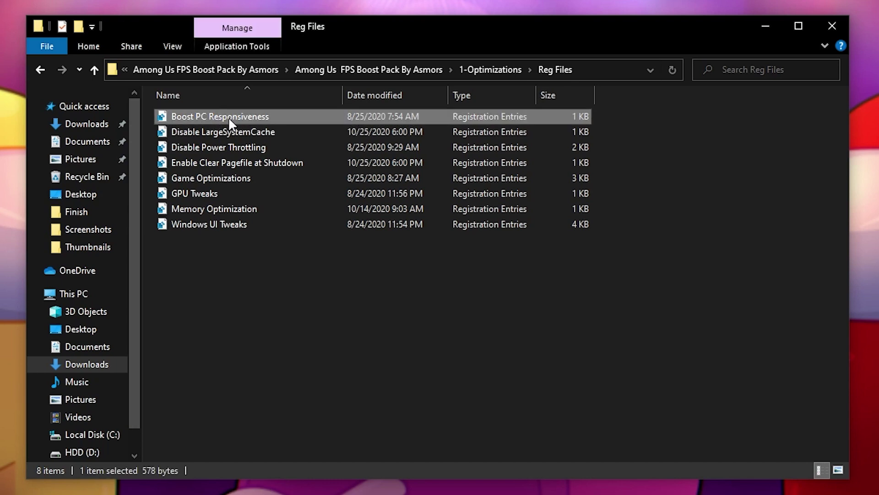
pyautogui.doubleClick(229, 117)
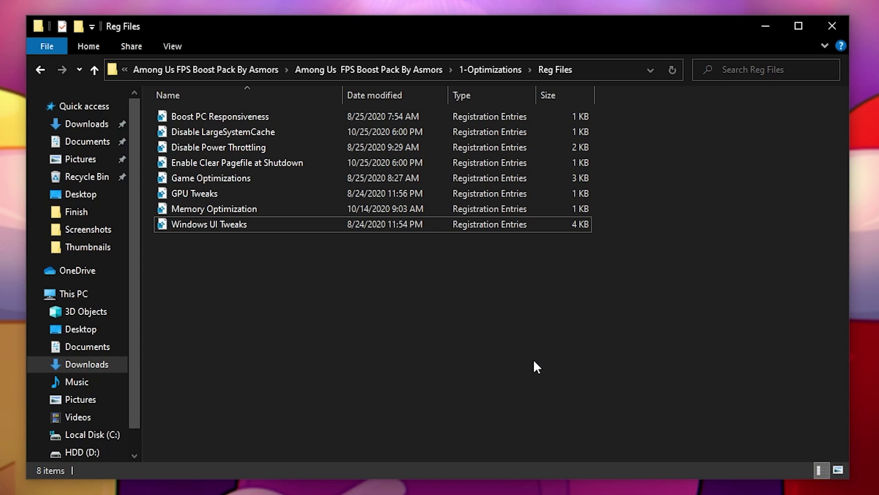
pyautogui.click(40, 69)
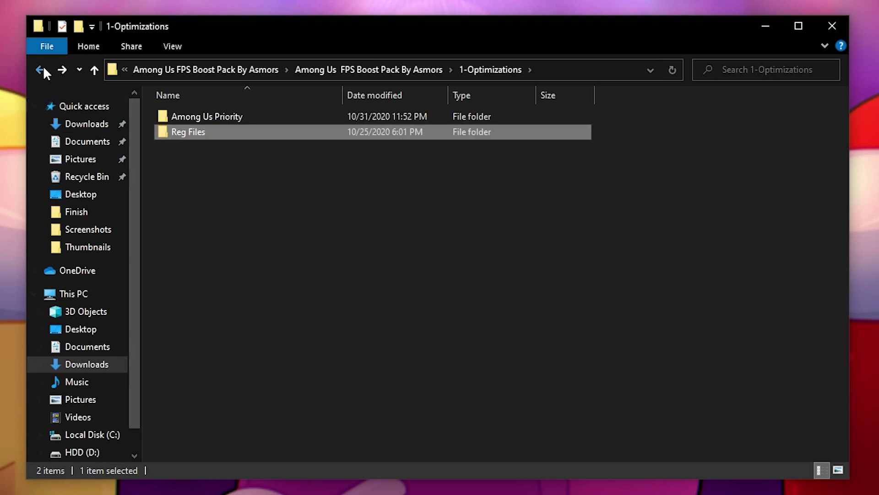
pyautogui.click(39, 69)
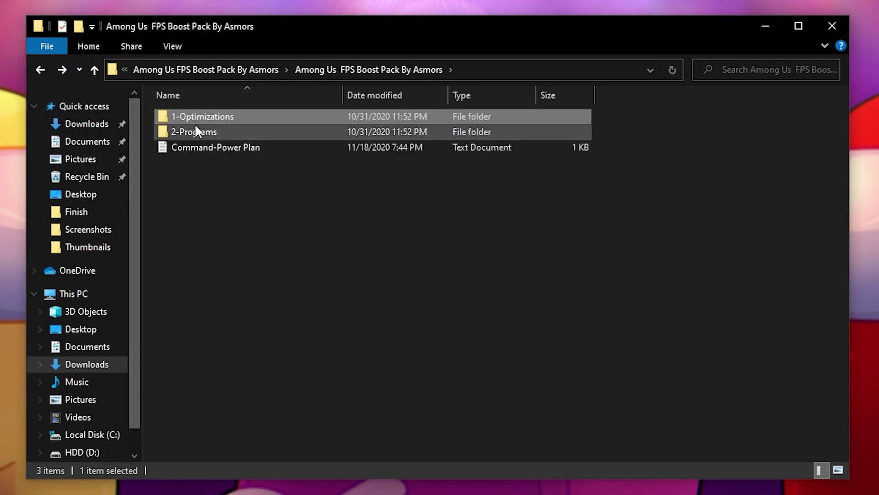
# Go into 2-Programs, then the Process Lasso folder, and select processlassosetup64
pyautogui.doubleClick(195, 131)
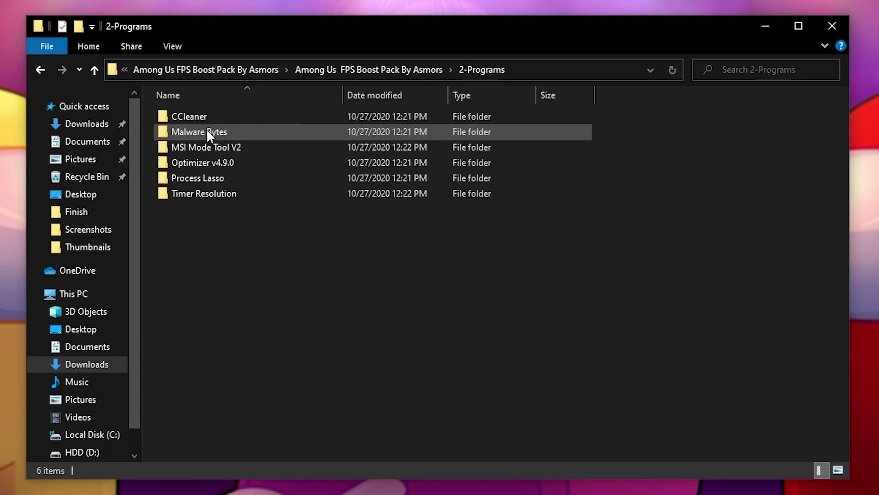
pyautogui.click(206, 131)
pyautogui.click(212, 177)
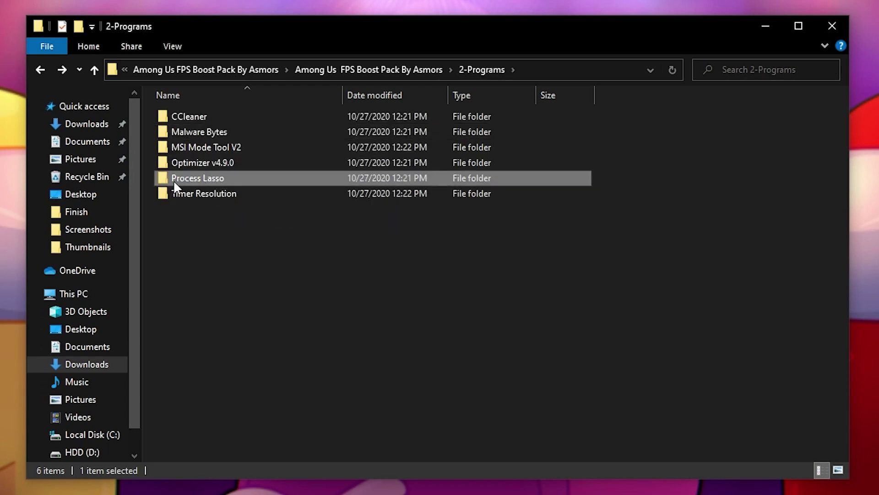
pyautogui.doubleClick(212, 175)
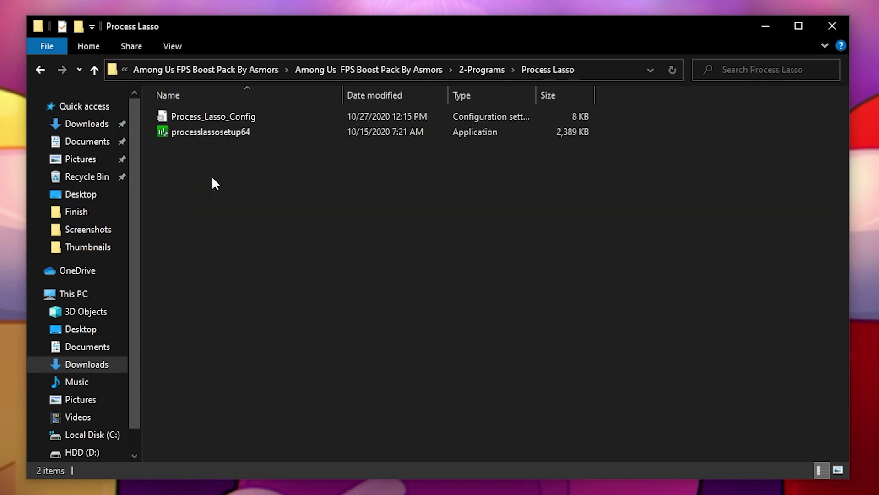
pyautogui.click(217, 133)
# Install Process Lasso in English with default components, folder and startup options, managing all processes
pyautogui.doubleClick(215, 130)
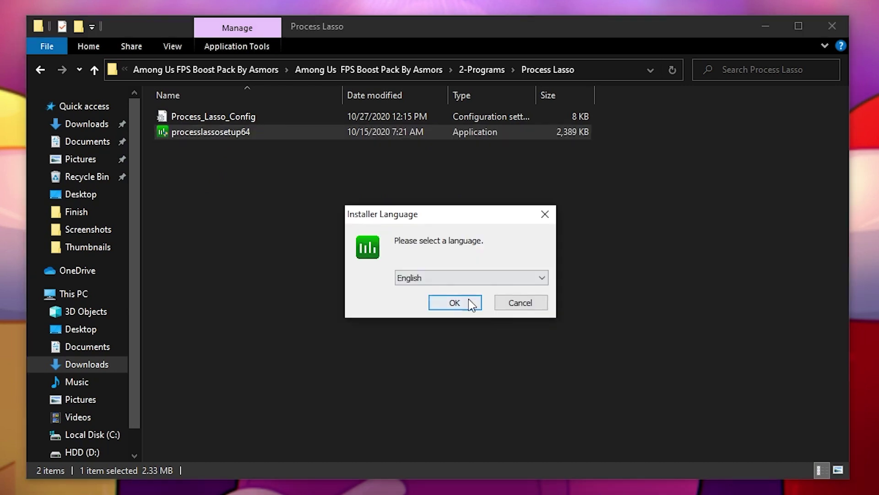
pyautogui.click(457, 301)
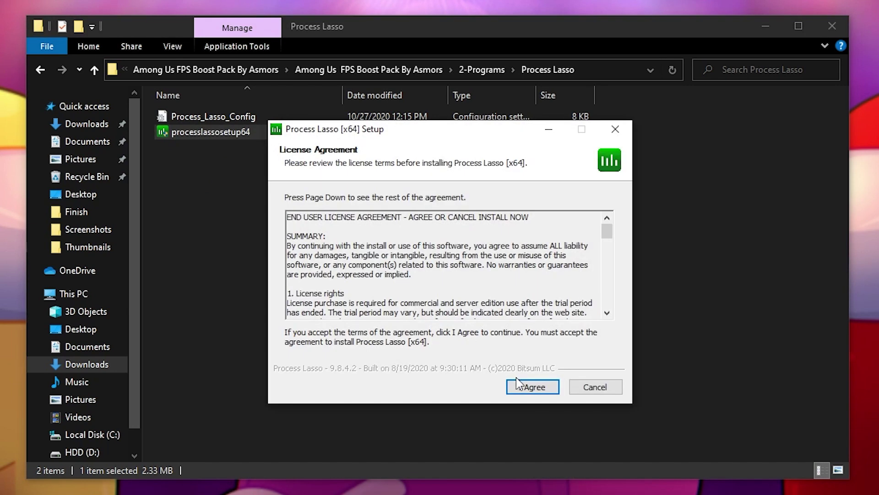
pyautogui.click(526, 387)
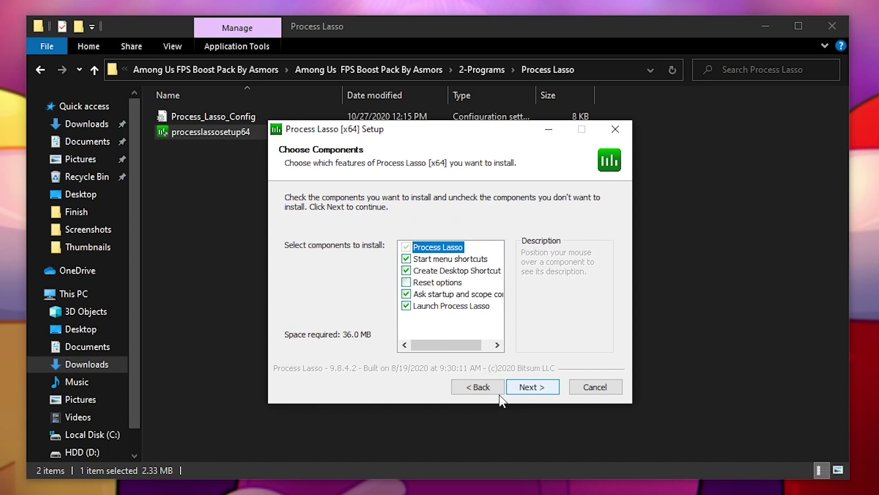
pyautogui.click(541, 386)
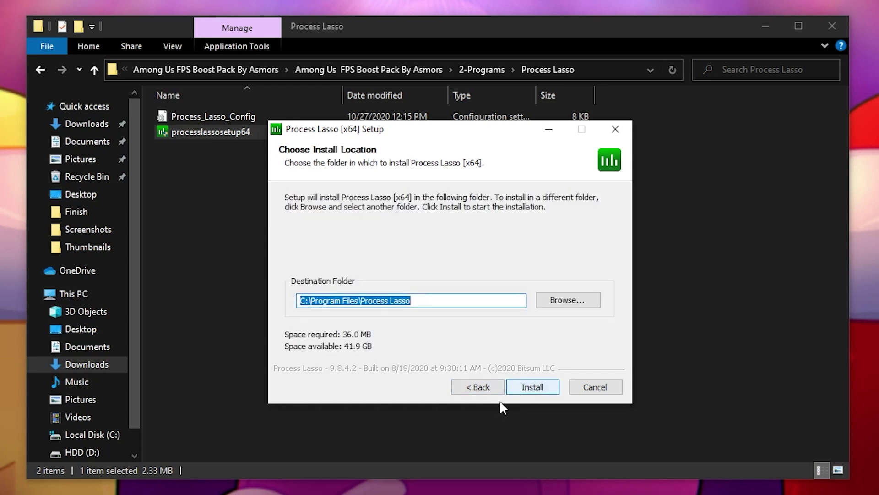
pyautogui.click(532, 387)
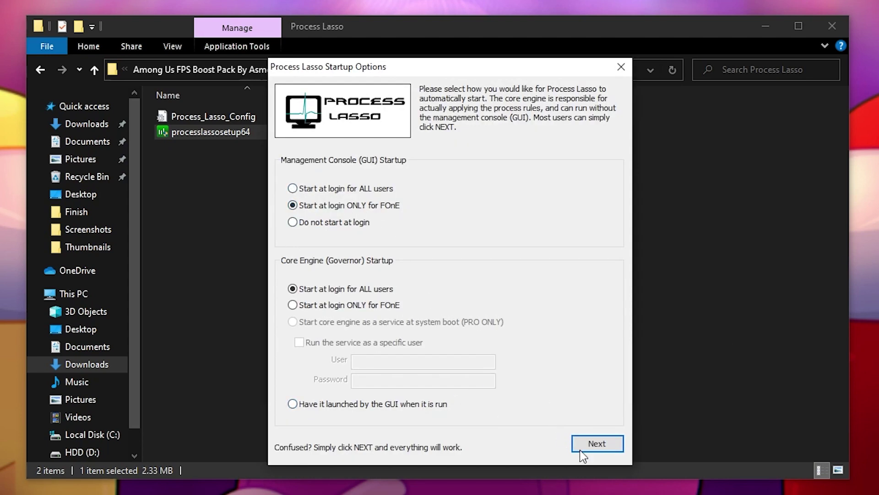
pyautogui.click(598, 449)
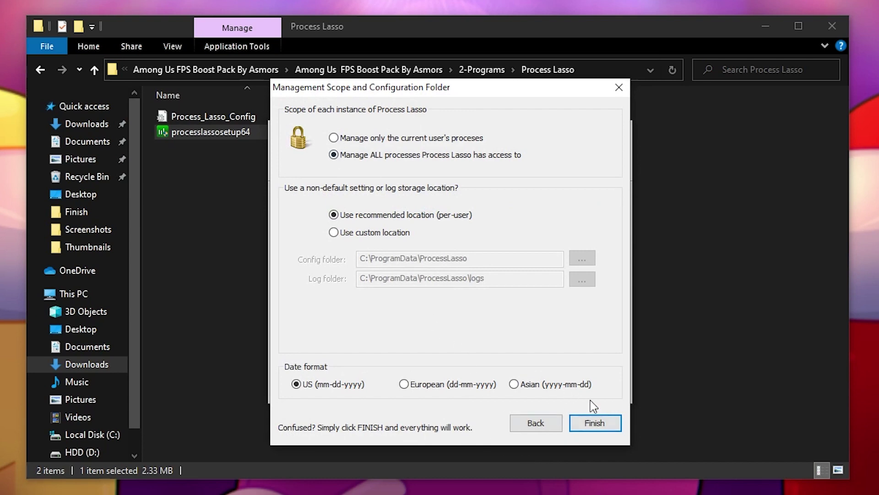
pyautogui.click(594, 422)
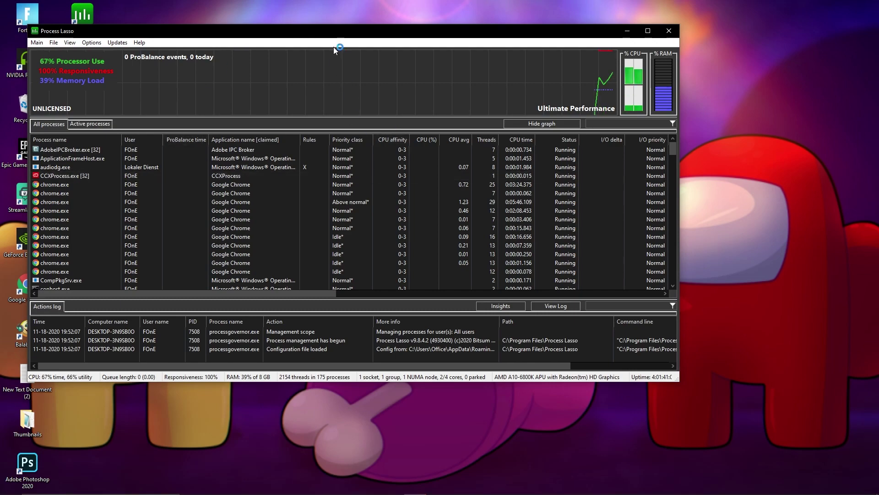
# Set dwm.exe to Below normal priority and confirm the system-process warning
pyautogui.moveTo(330, 32); pyautogui.dragTo(401, 58)
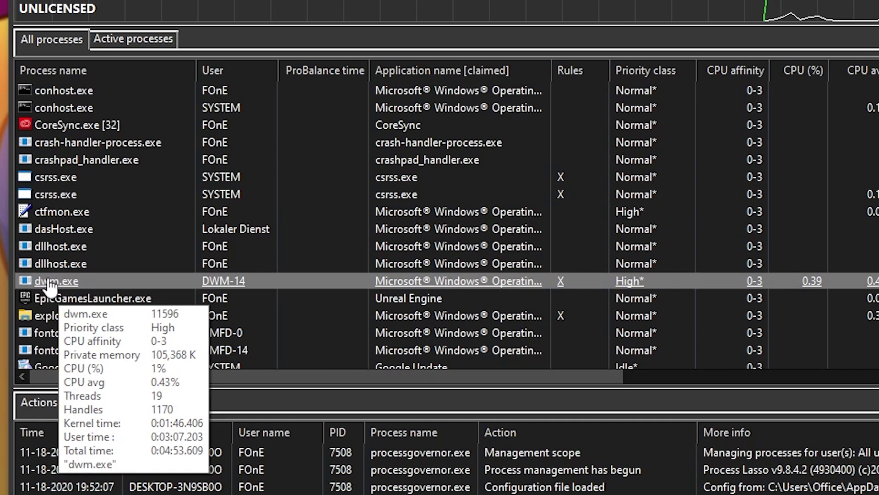
pyautogui.rightClick(64, 281)
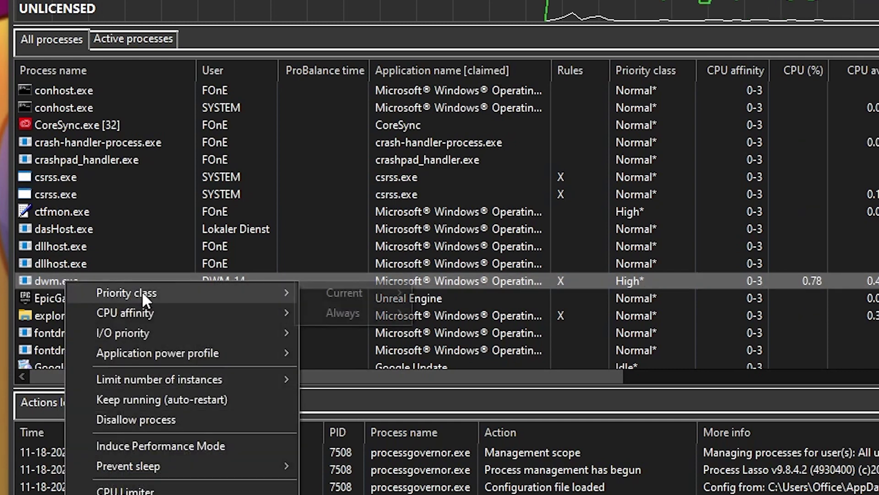
pyautogui.moveTo(127, 293)
pyautogui.moveTo(344, 292)
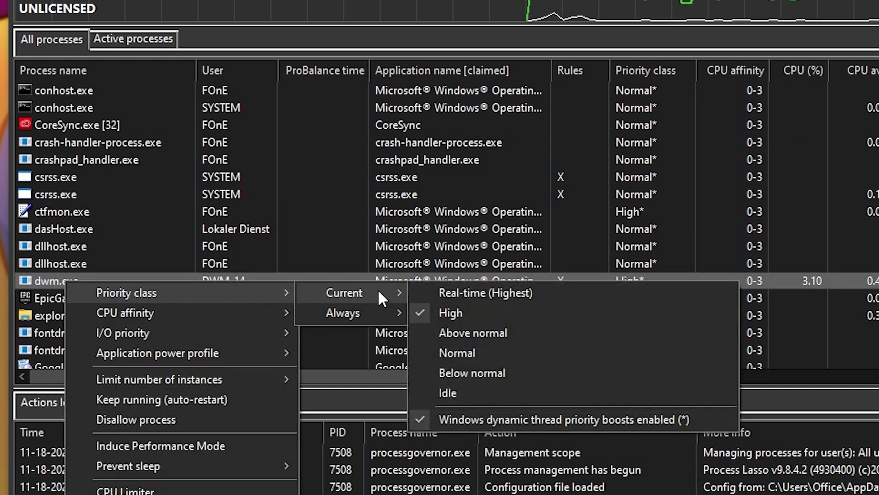
pyautogui.click(450, 375)
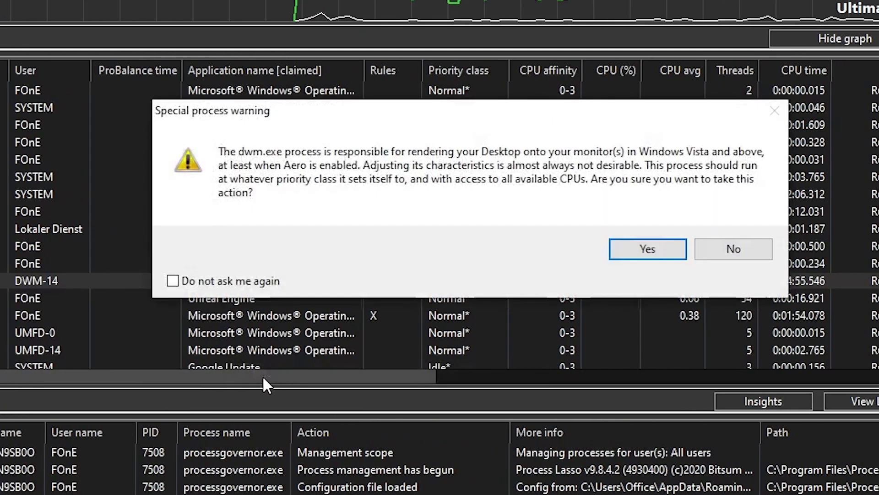
pyautogui.click(648, 248)
pyautogui.hscroll(-3, 334, 268)
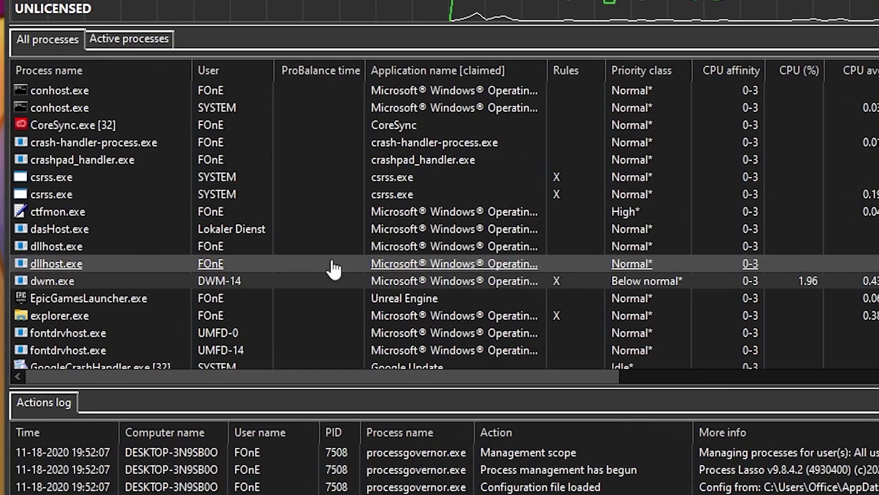
# Restrict dwm.exe's CPU affinity by unchecking CPU 2 and CPU 3
pyautogui.rightClick(49, 280)
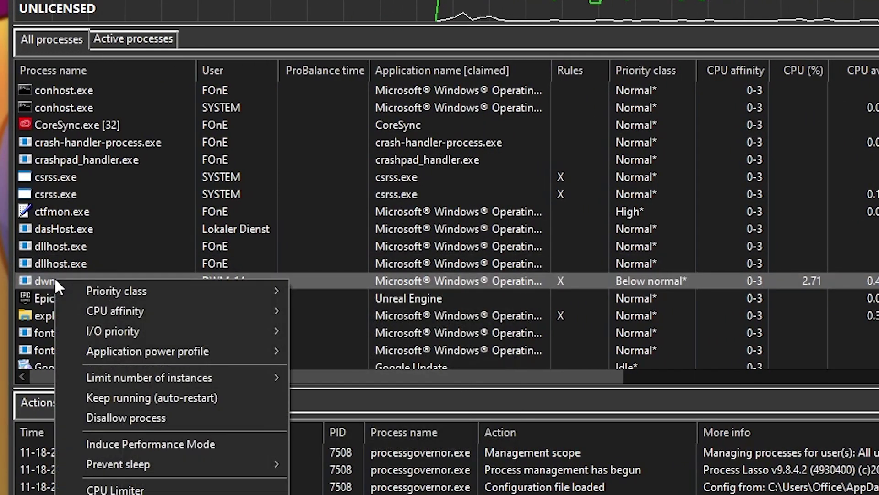
pyautogui.moveTo(116, 310)
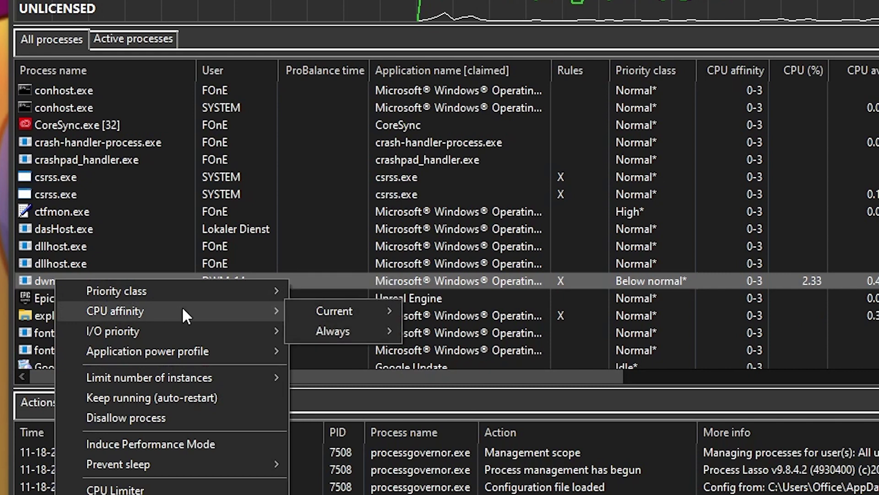
pyautogui.moveTo(335, 311)
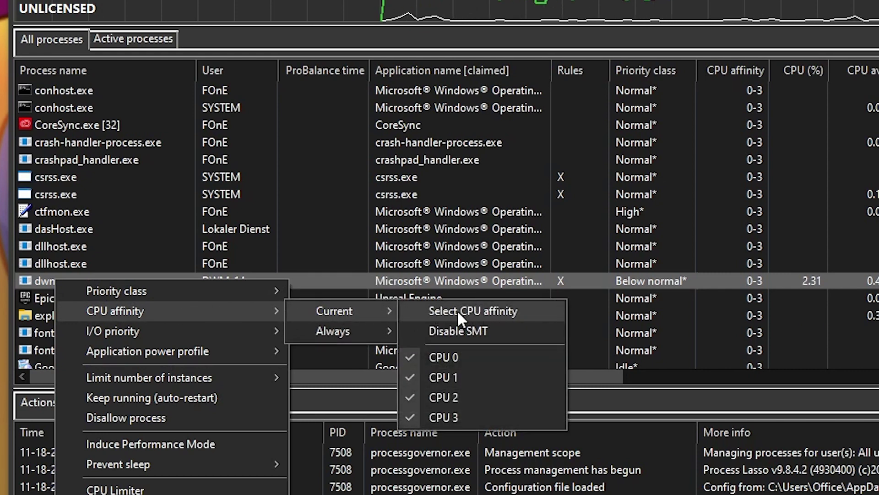
pyautogui.click(475, 307)
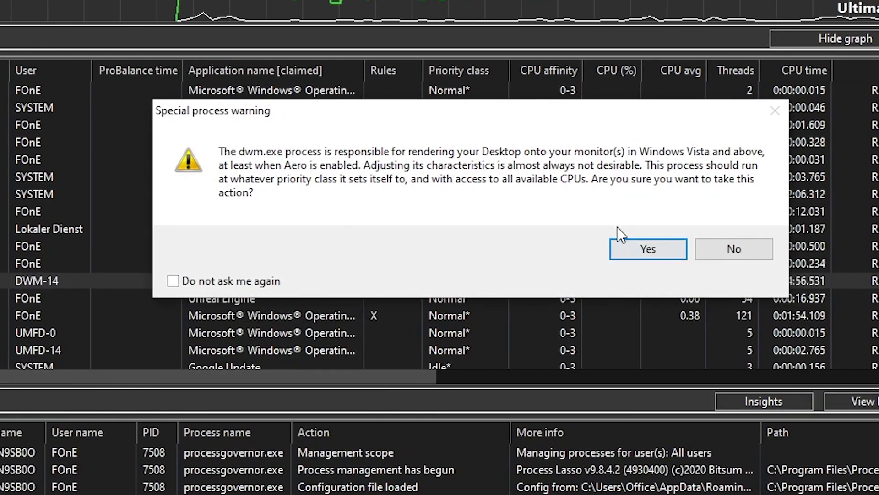
pyautogui.click(648, 249)
pyautogui.click(286, 157)
pyautogui.click(286, 175)
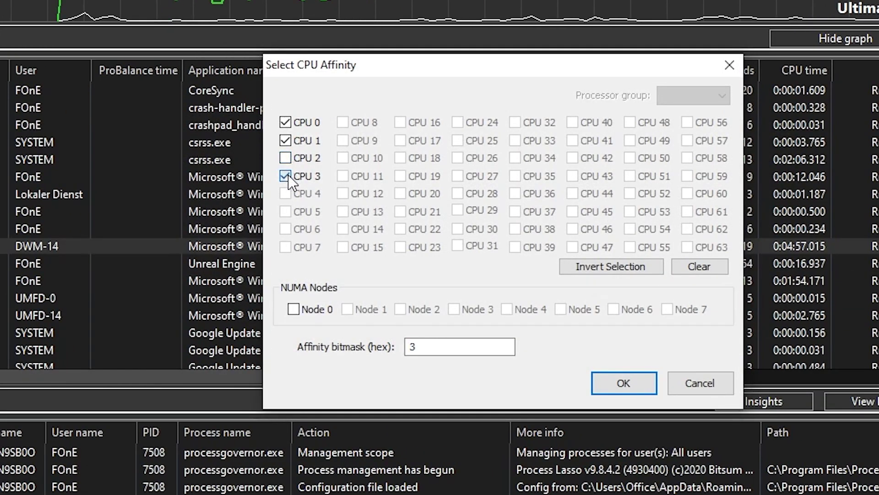
pyautogui.click(285, 122)
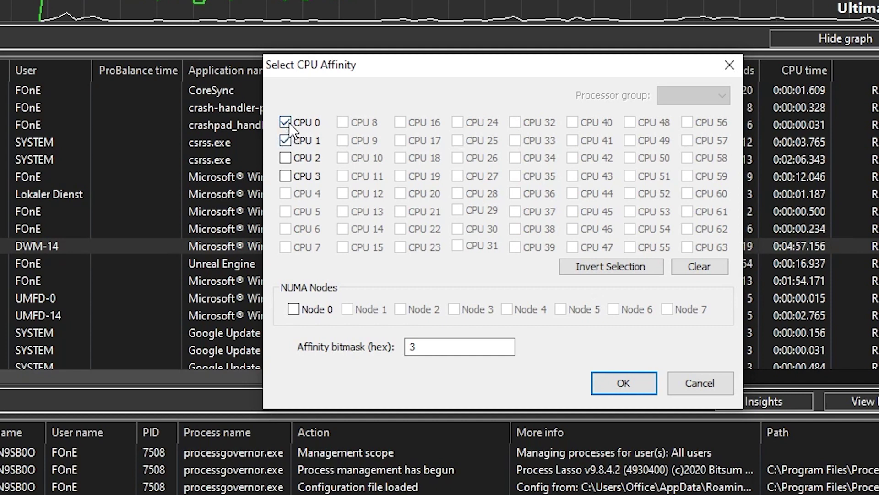
# Apply dwm.exe's CPU 0–1 affinity and set explorer.exe to High priority
pyautogui.click(624, 384)
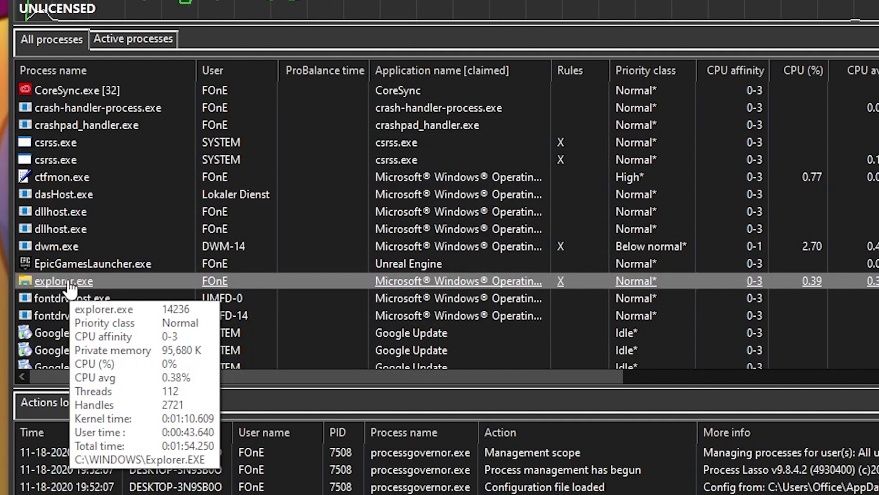
pyautogui.rightClick(66, 281)
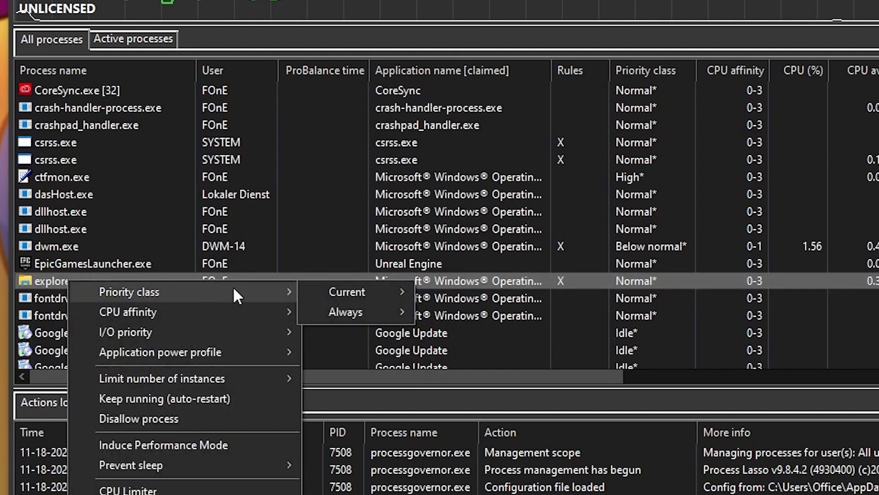
pyautogui.moveTo(348, 291)
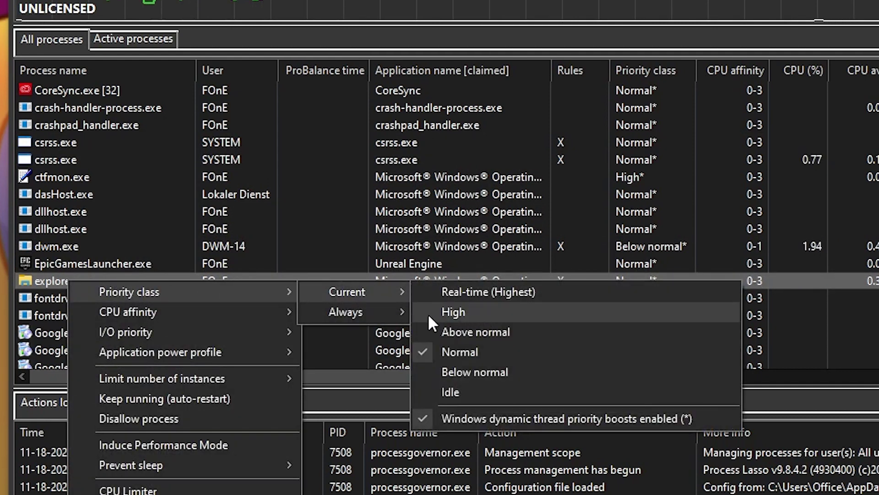
pyautogui.click(456, 312)
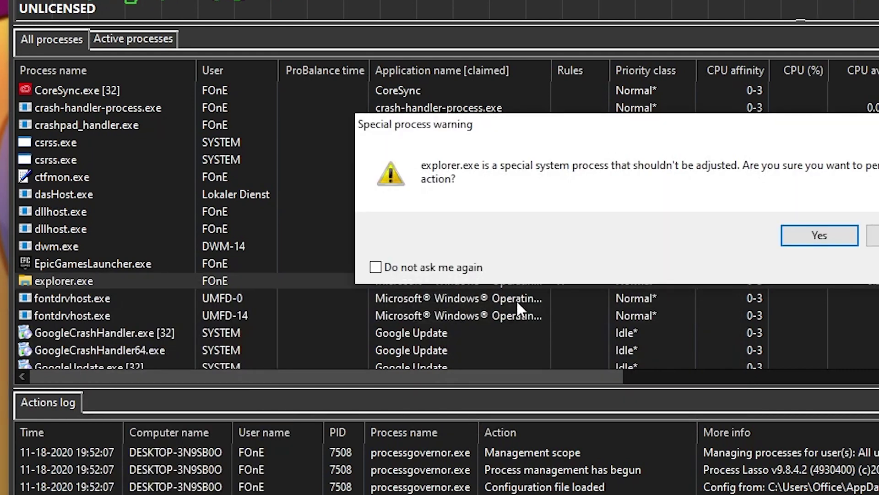
pyautogui.click(819, 235)
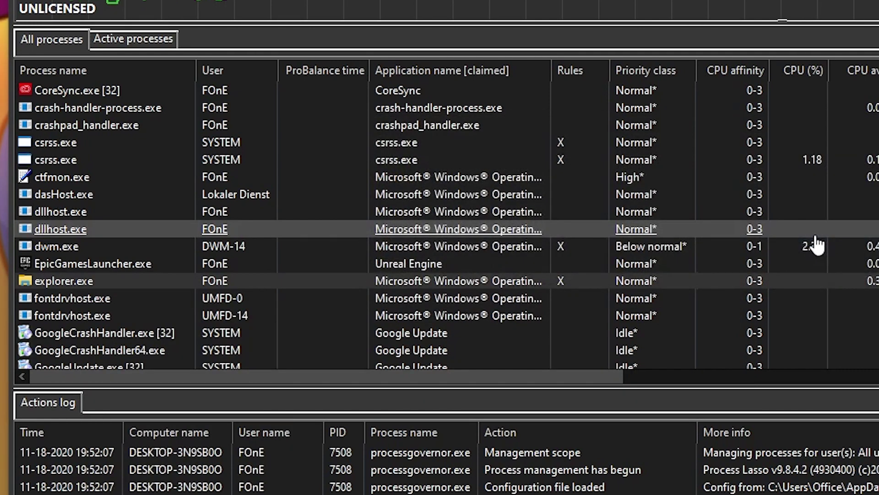
# Keep explorer.exe's CPU affinity on all four CPUs, 0 through 3
pyautogui.rightClick(63, 282)
pyautogui.moveTo(121, 312)
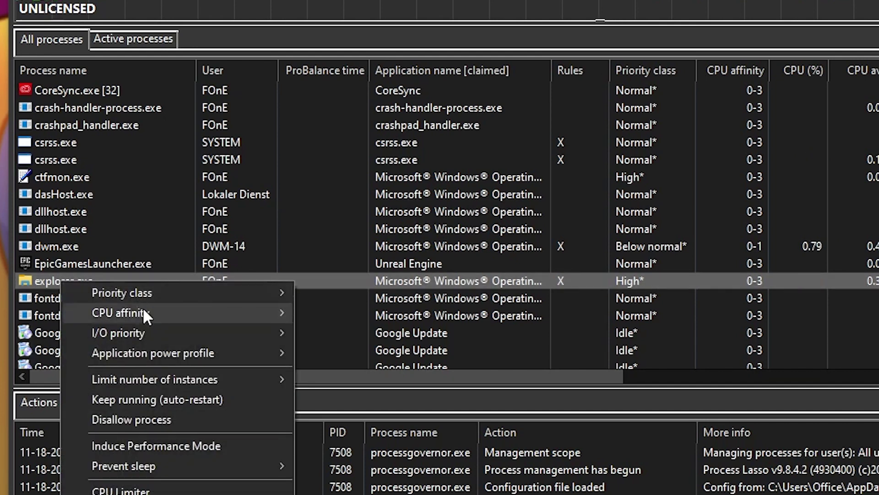
pyautogui.moveTo(340, 312)
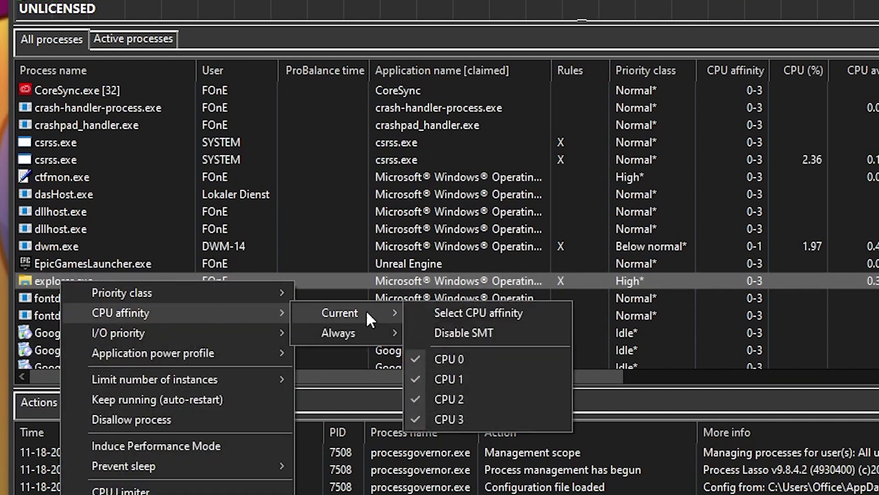
pyautogui.click(475, 312)
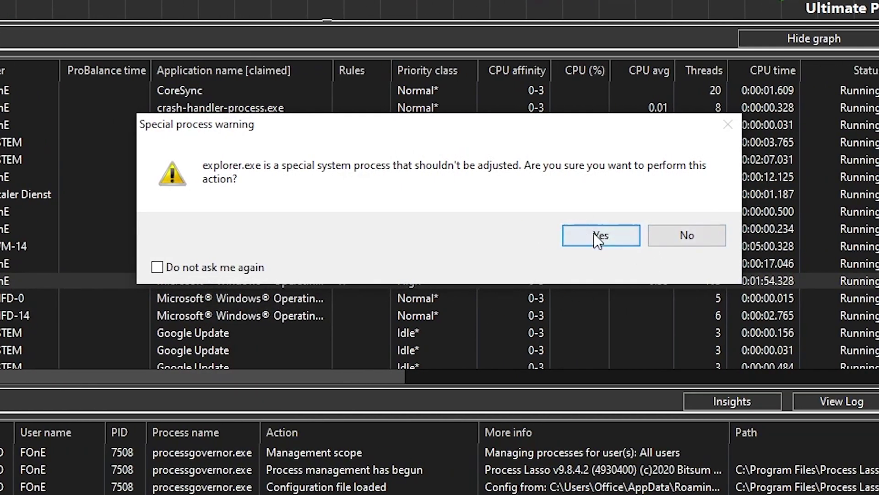
pyautogui.click(604, 235)
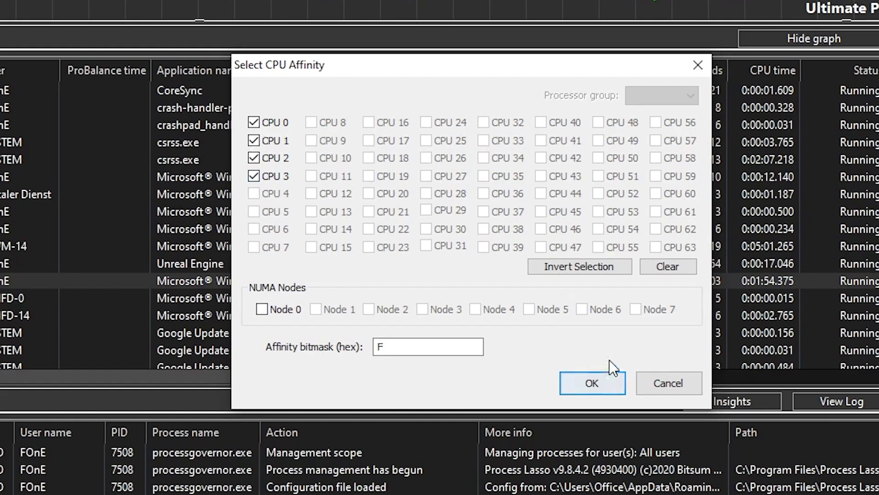
pyautogui.click(593, 386)
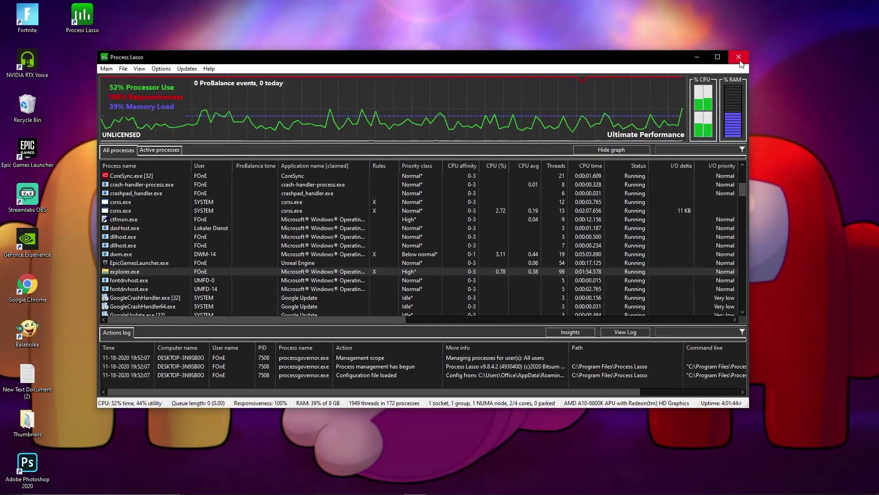
# Close Process Lasso, go to 2-Programs > Timer Resolution, and launch TimerResolution
pyautogui.click(739, 57)
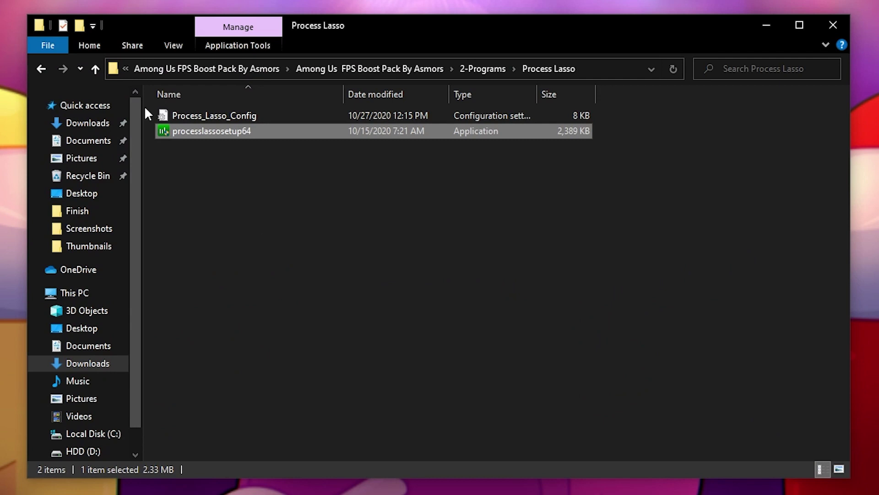
pyautogui.click(40, 68)
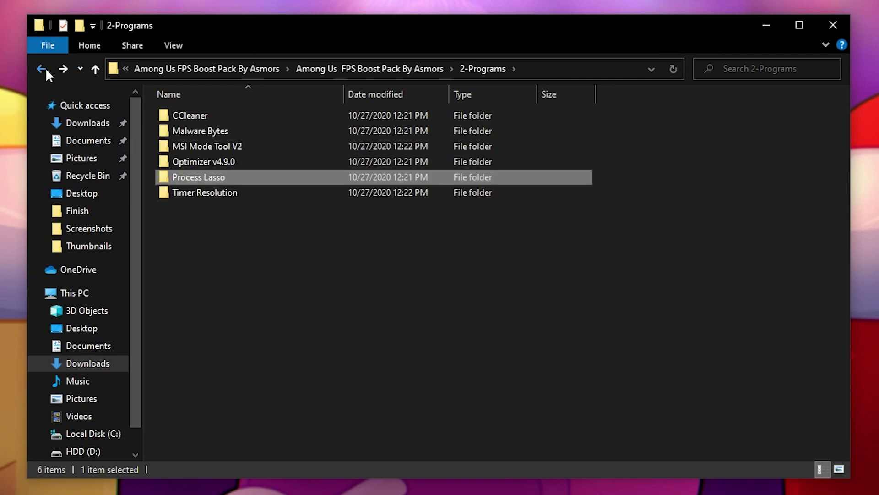
pyautogui.doubleClick(201, 131)
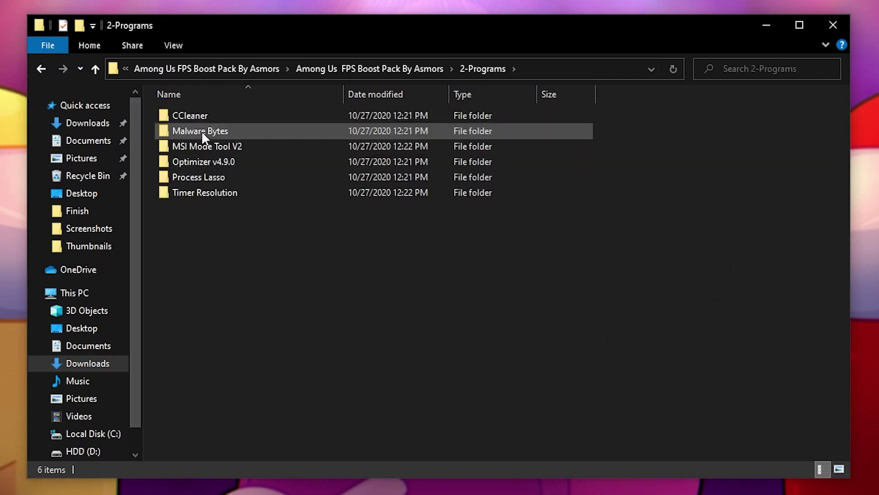
pyautogui.click(181, 194)
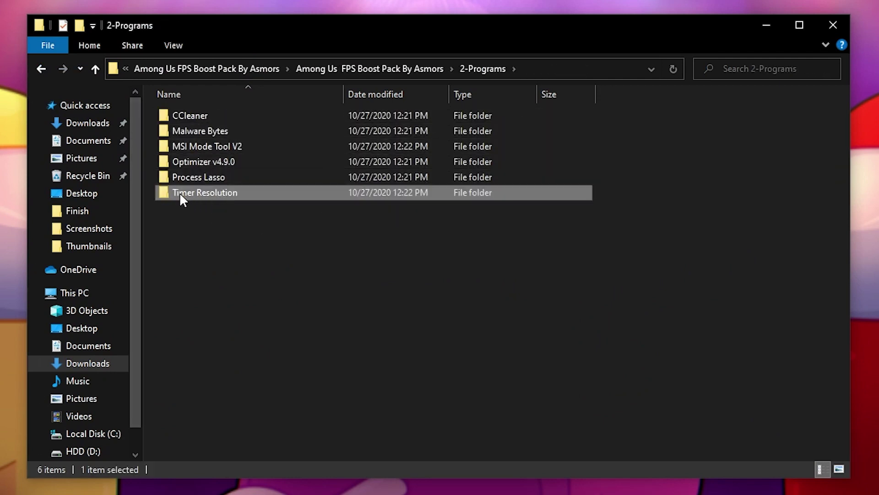
pyautogui.doubleClick(214, 191)
pyautogui.click(201, 115)
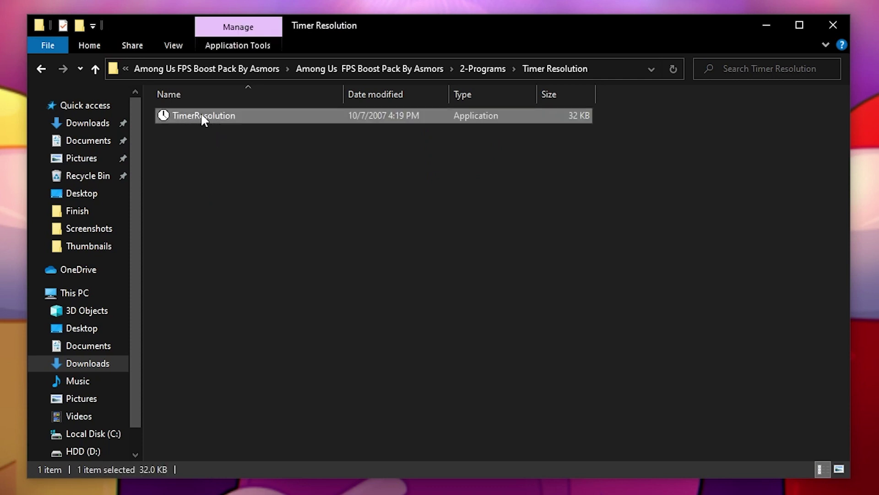
pyautogui.doubleClick(206, 117)
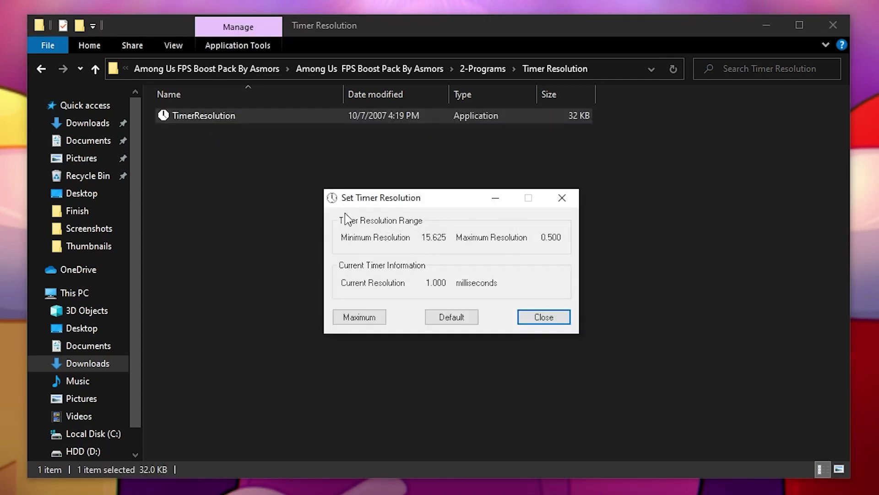
# Use the Maximum button so the current resolution reads 0.500 ms
pyautogui.click(355, 320)
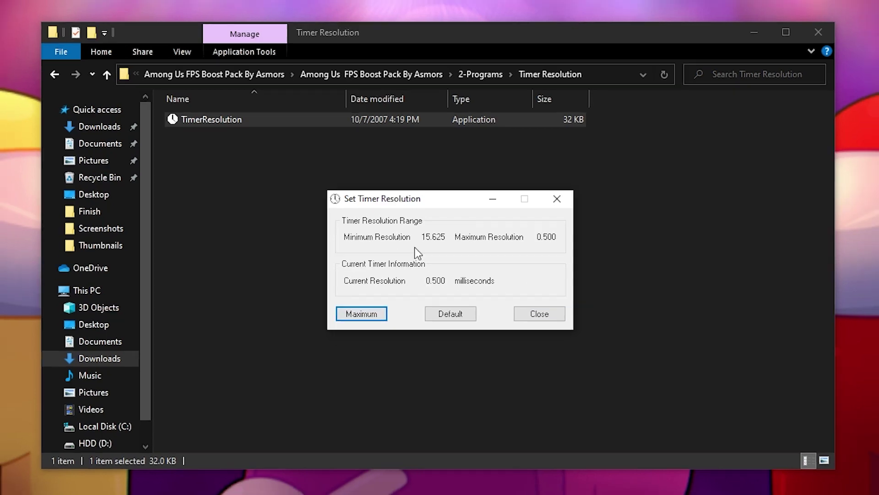